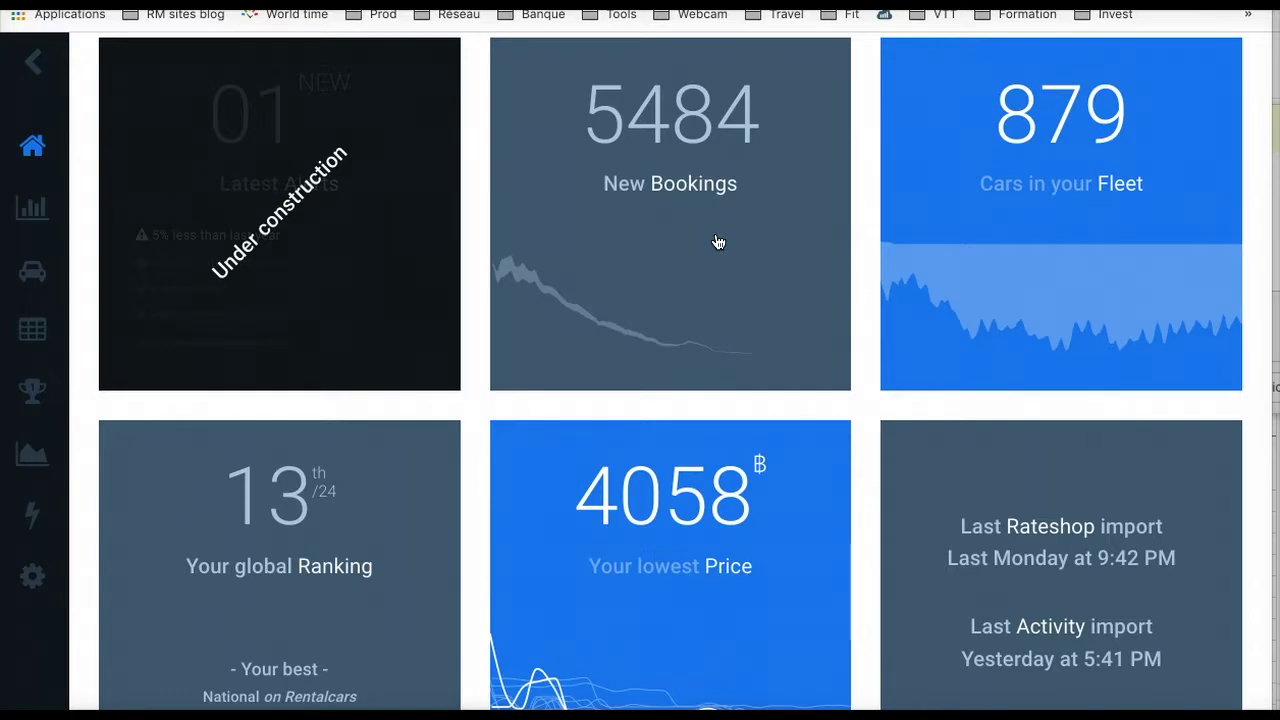
Open the Bookings chart and filter it to the CCAR car group
left_click(717, 242)
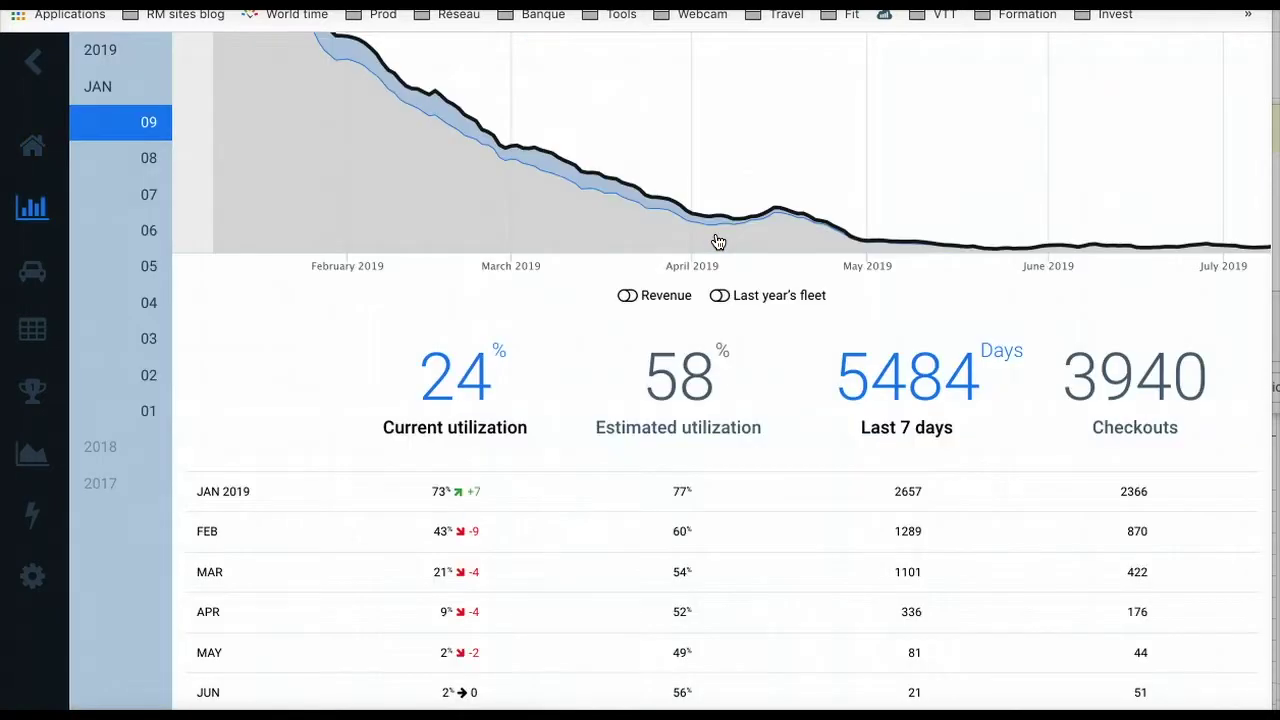
scroll(717, 242, "up", 3)
scroll(717, 242, "up", 1)
scroll(717, 242, "up", 1)
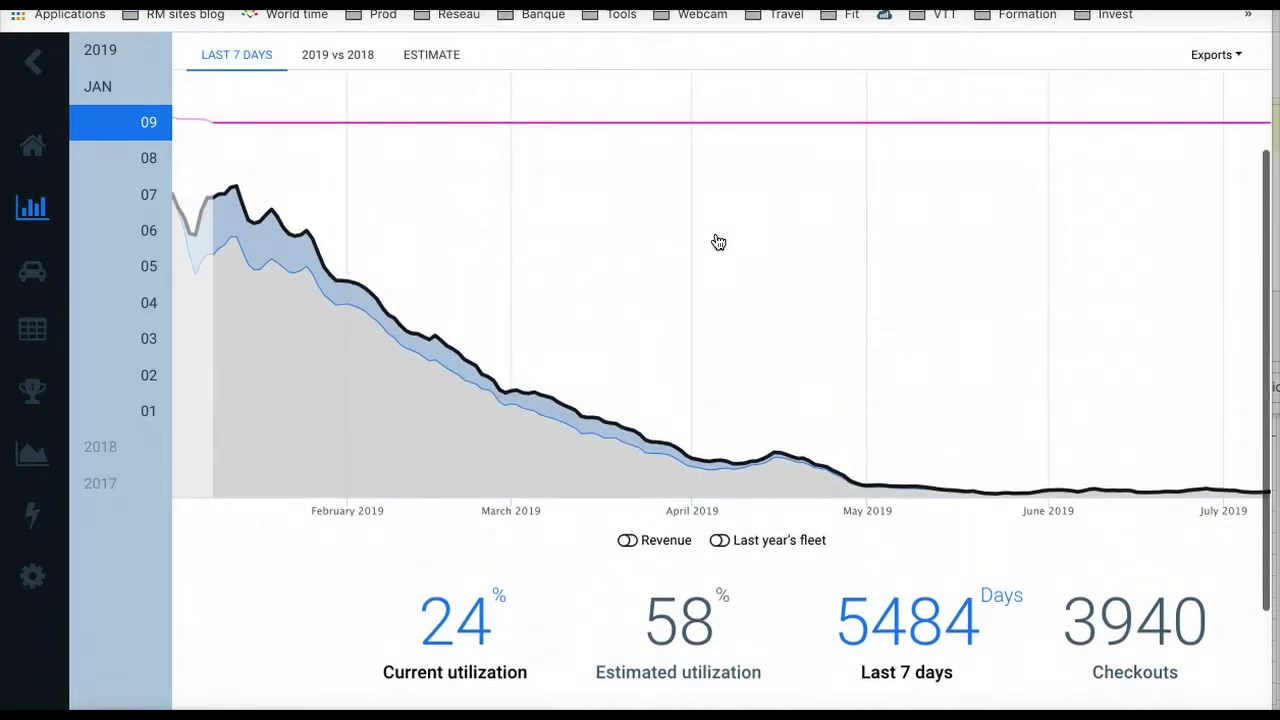
scroll(717, 242, "up", 2)
scroll(717, 242, "up", 1)
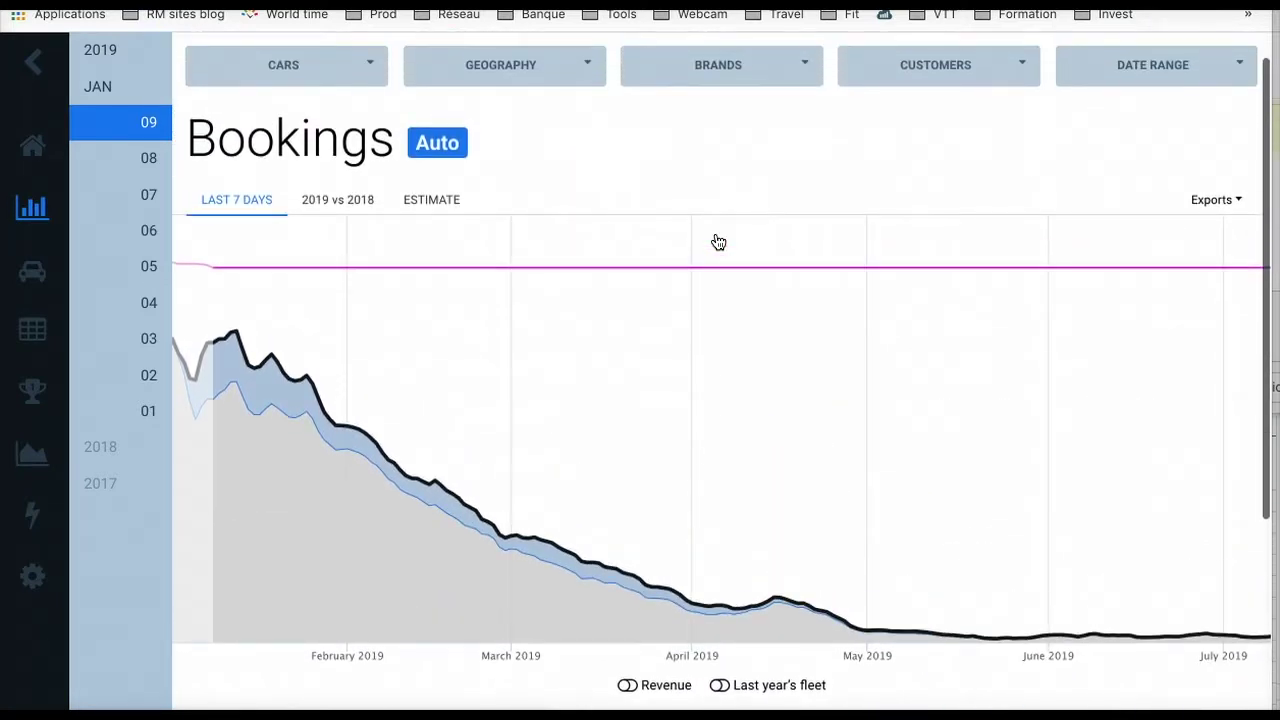
left_click(352, 78)
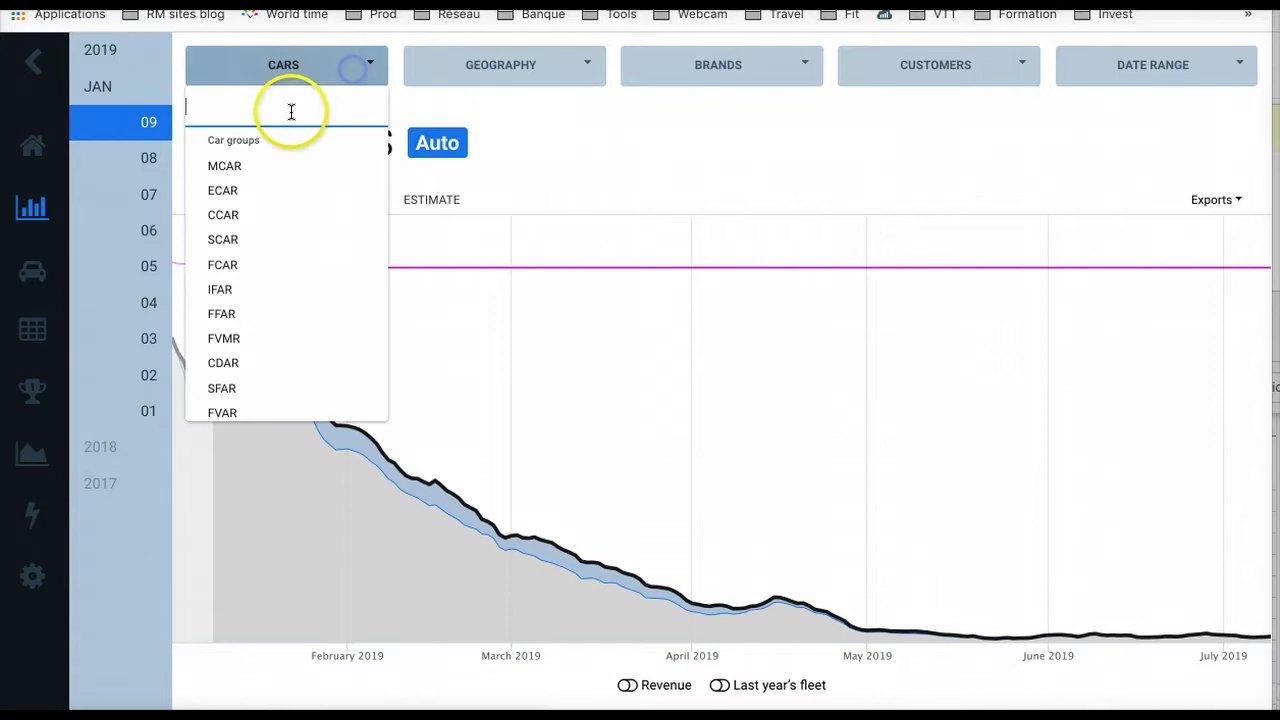
left_click(244, 215)
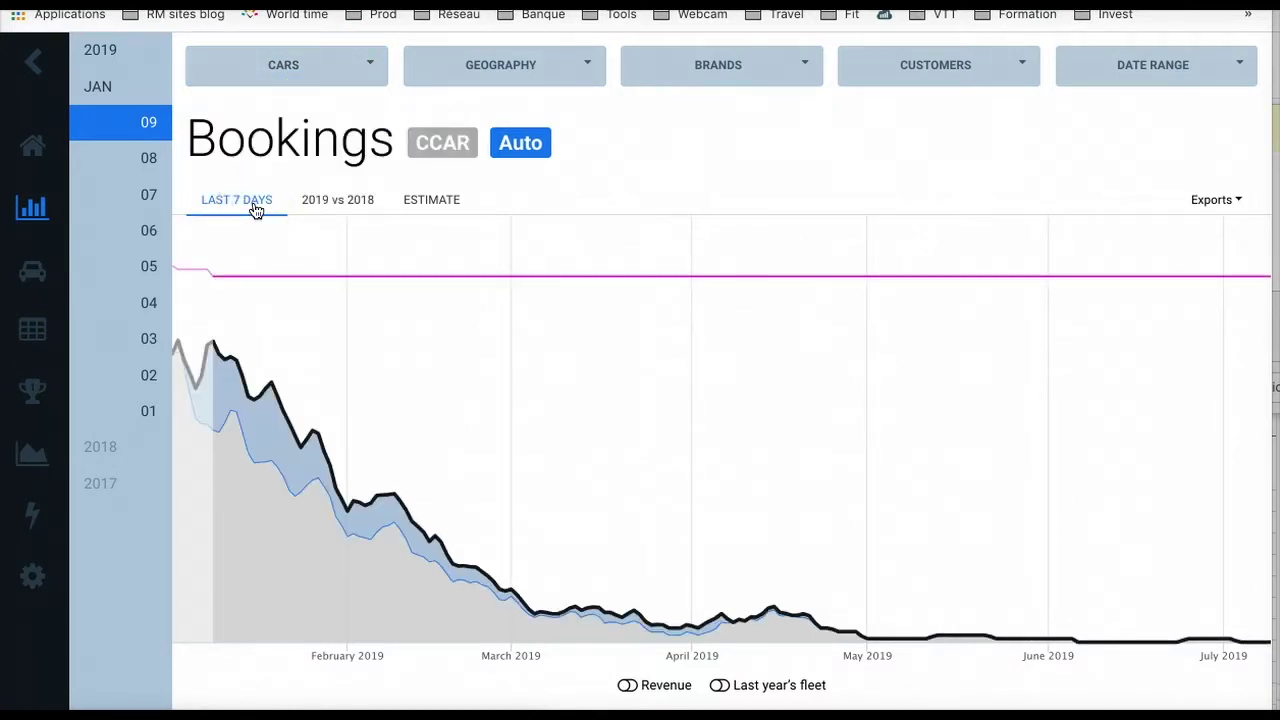
Try switching the CCAR chart to the 2019 vs 2018 comparison
left_click(340, 205)
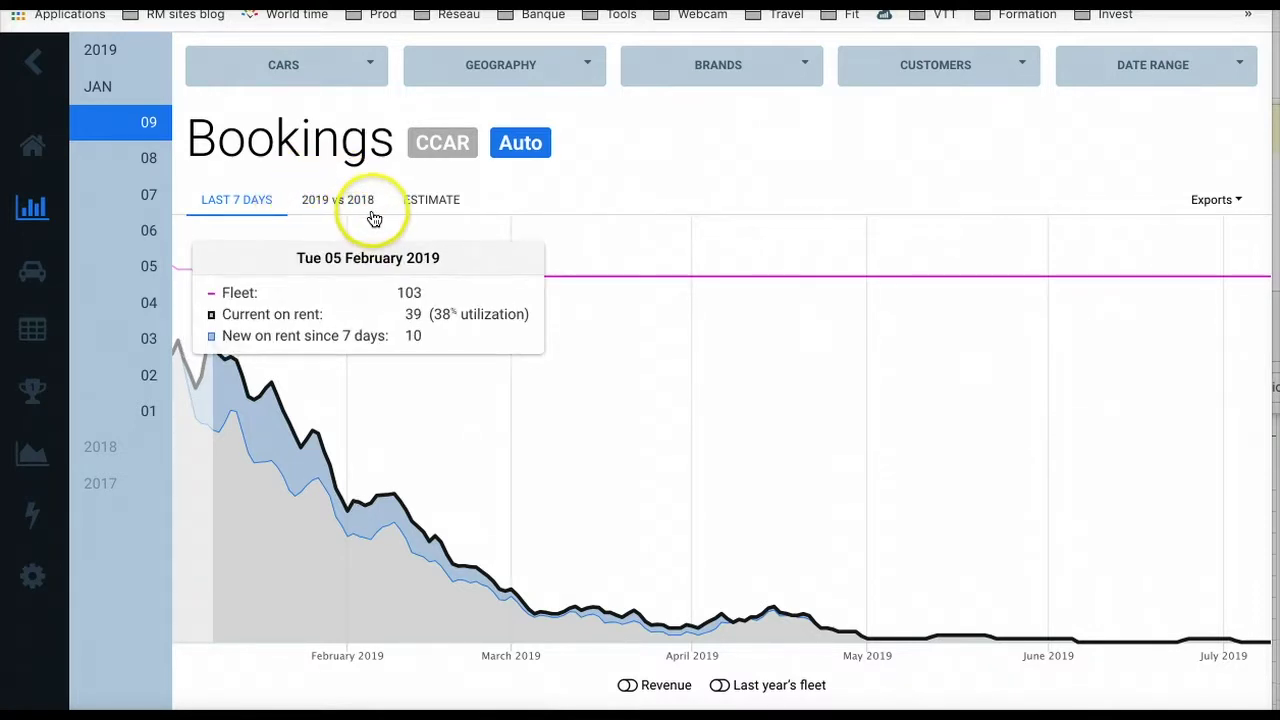
left_click(288, 198)
left_click(338, 205)
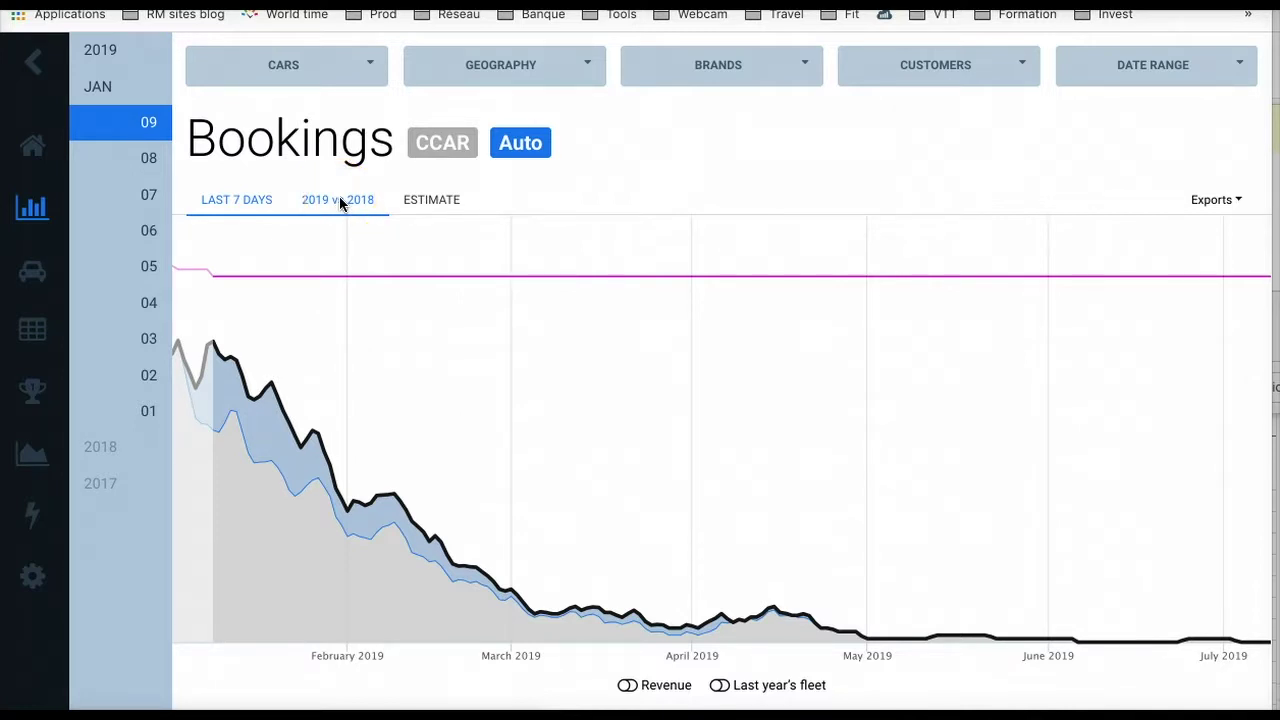
Compare CCAR bookings 2019 vs 2018, reading the 22 and 24 January figures
left_click(340, 201)
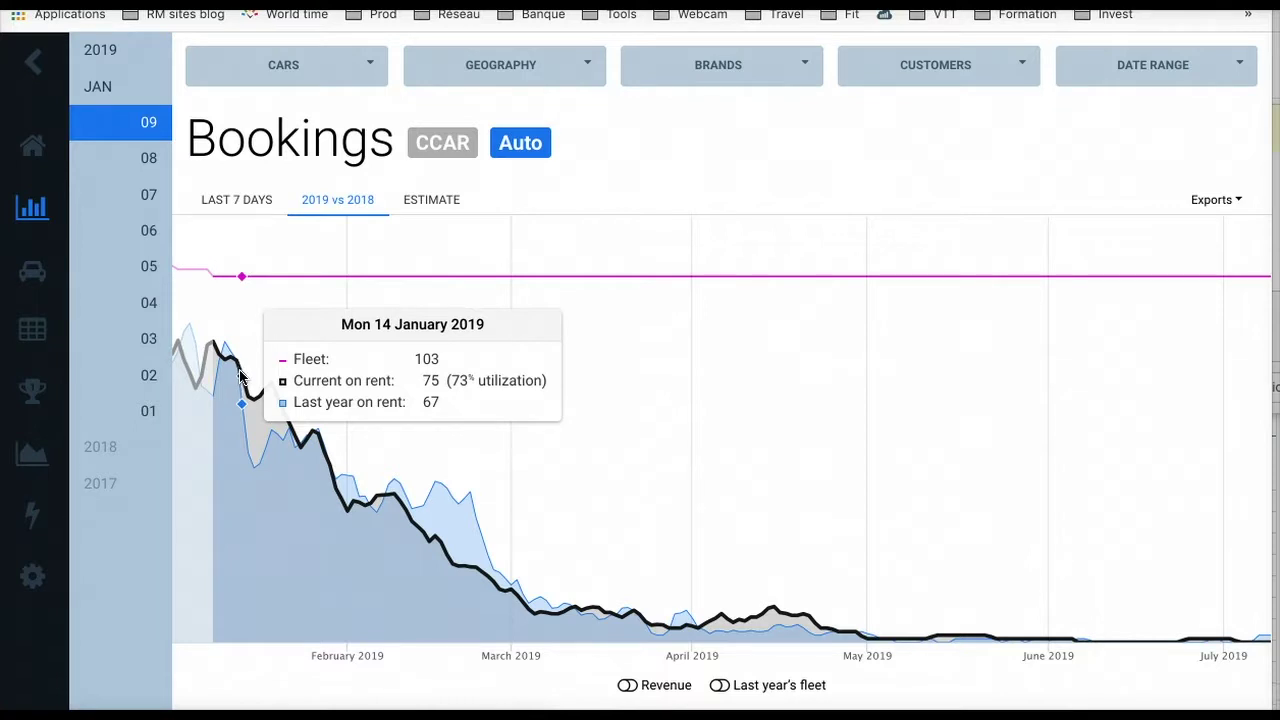
left_click(245, 393)
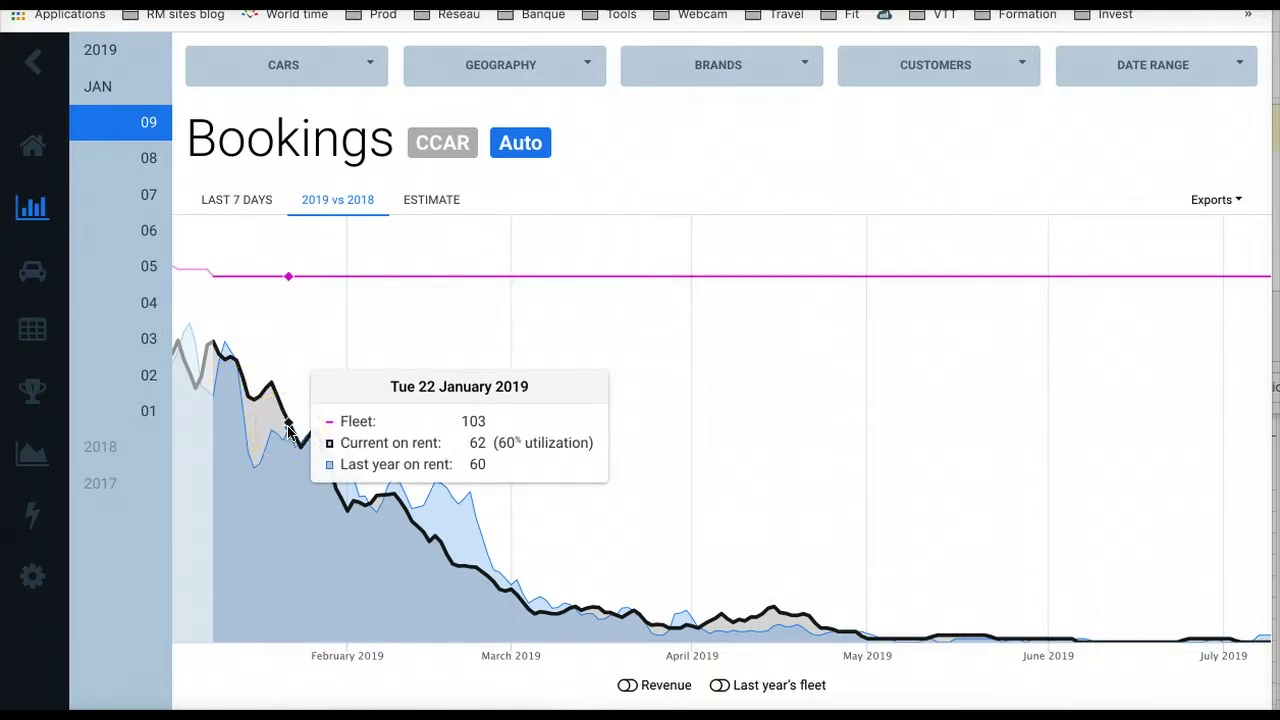
left_click_drag(288, 428, 298, 445)
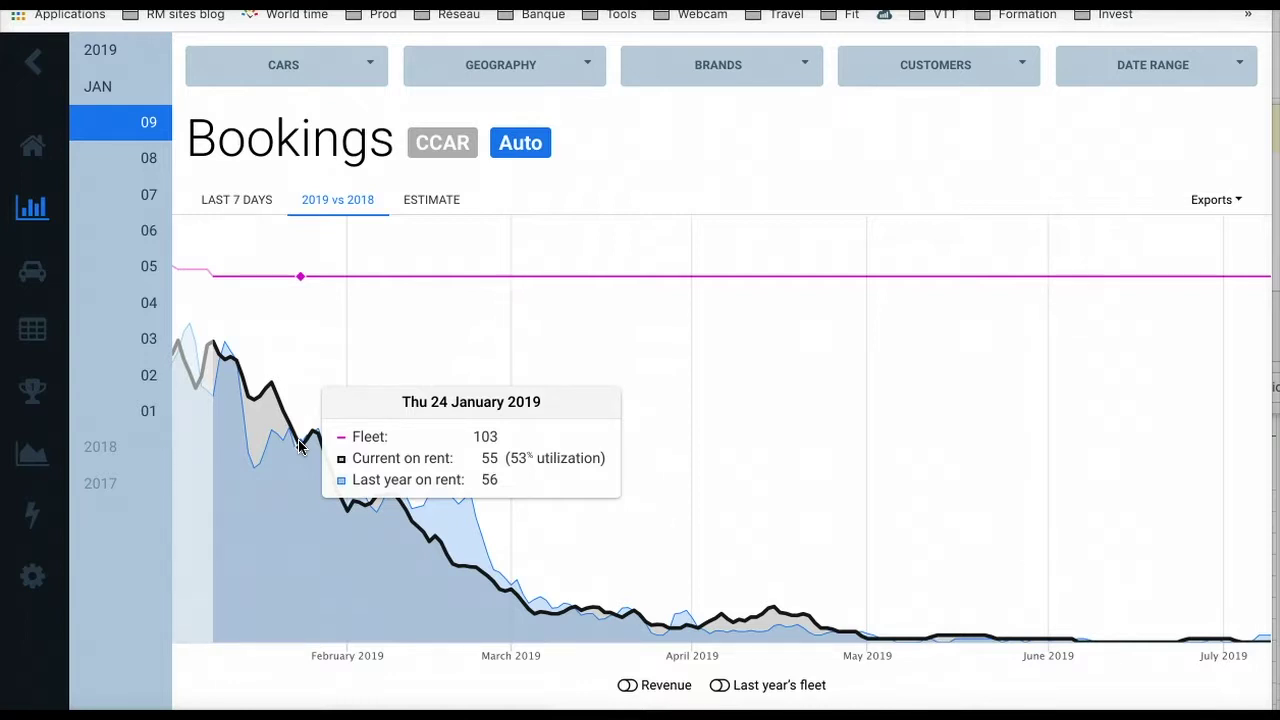
Go to Fleet control > Regions from the sidebar
left_click(528, 64)
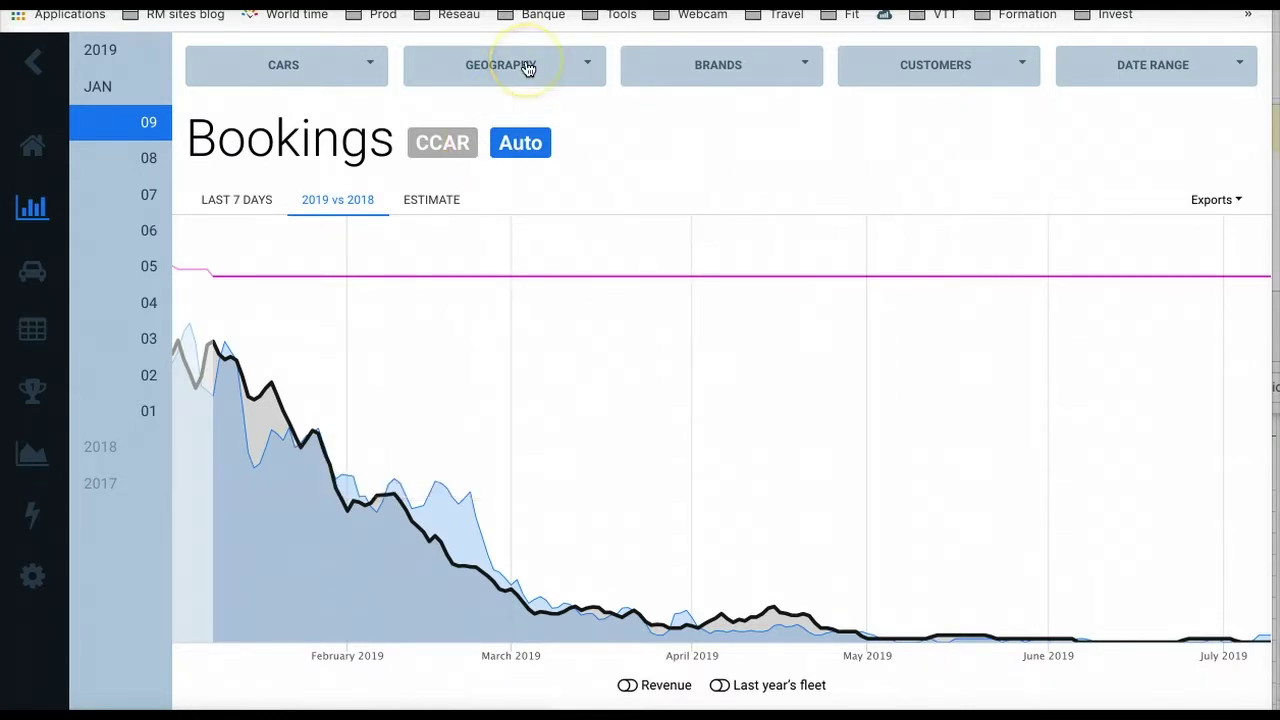
left_click(530, 70)
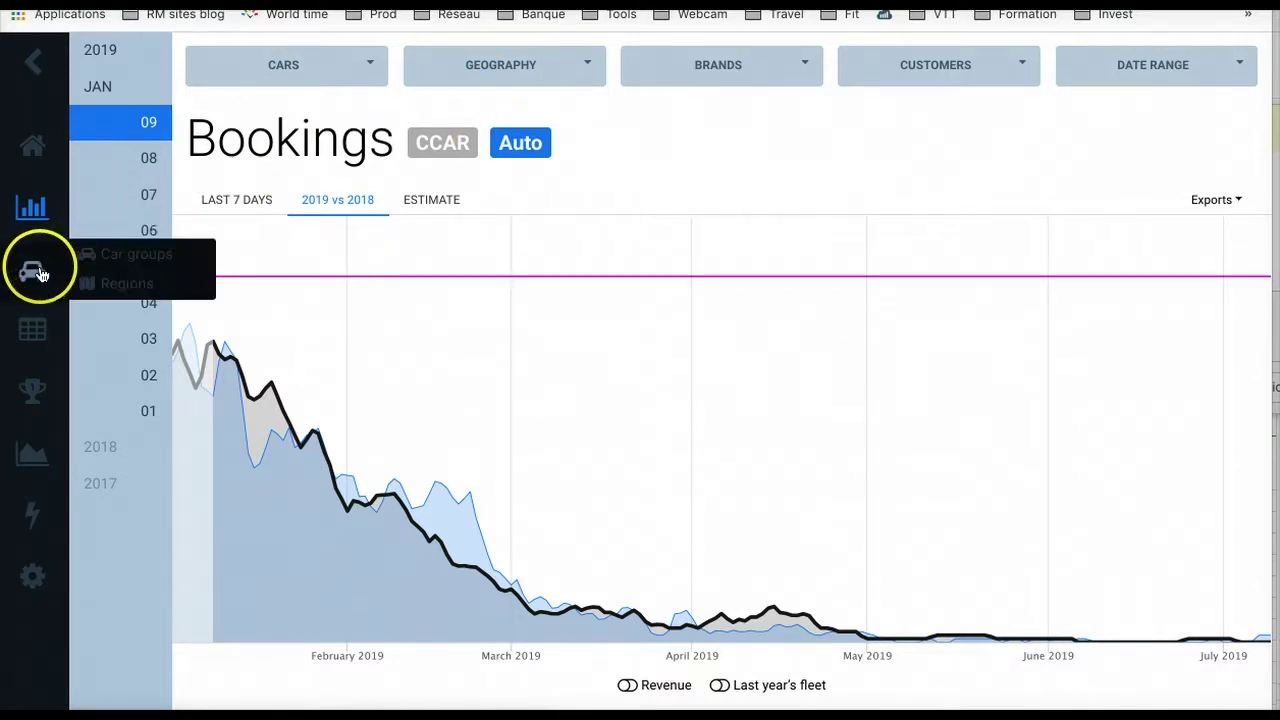
mouse_move(32, 272)
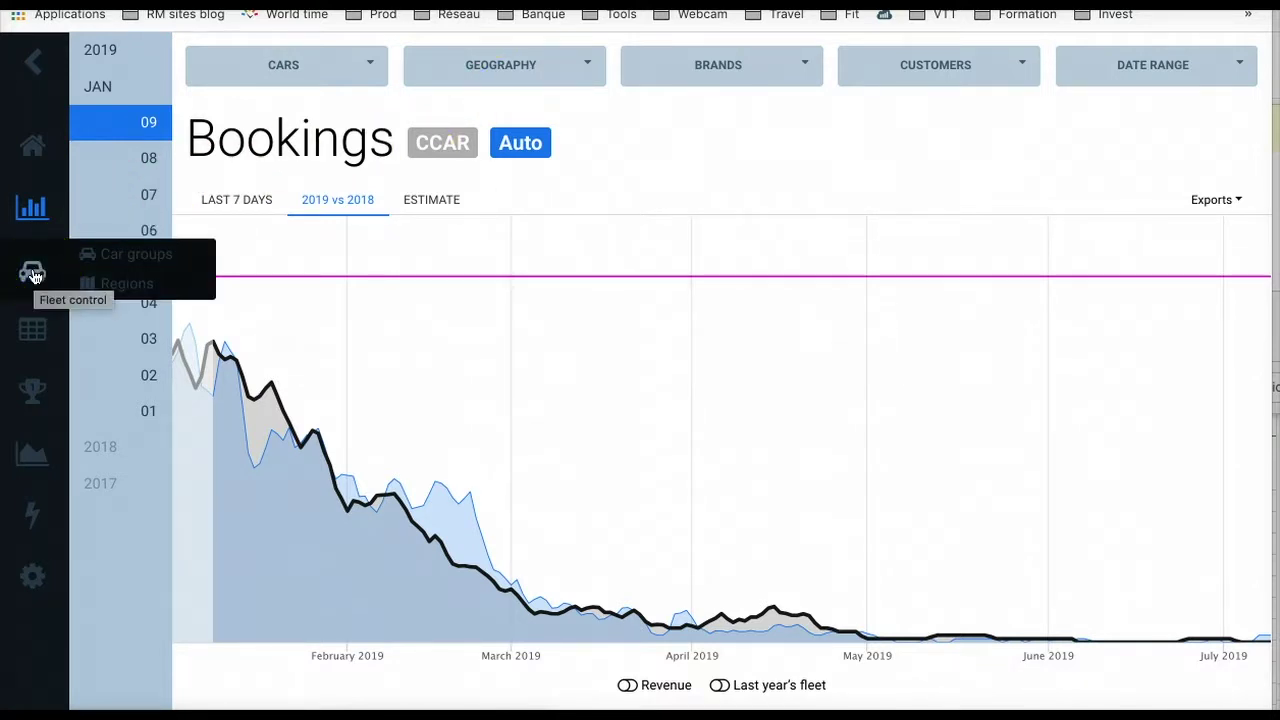
left_click_drag(88, 285, 143, 292)
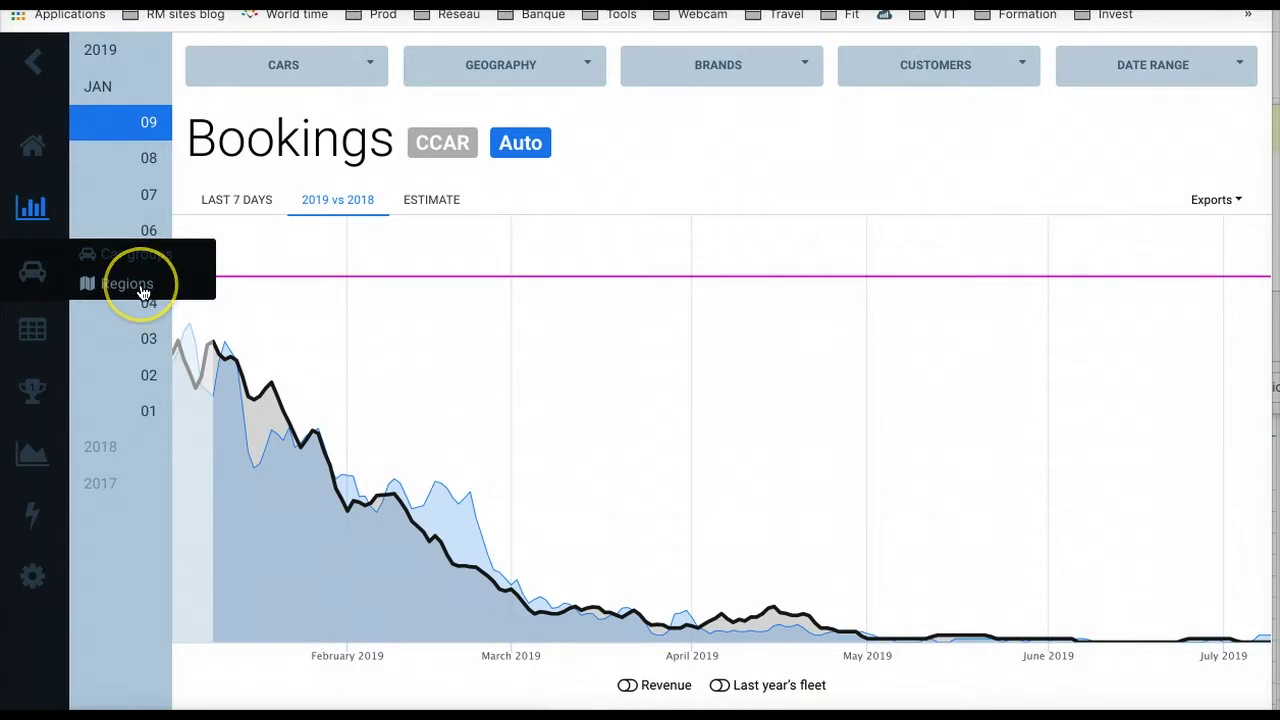
left_click(143, 288)
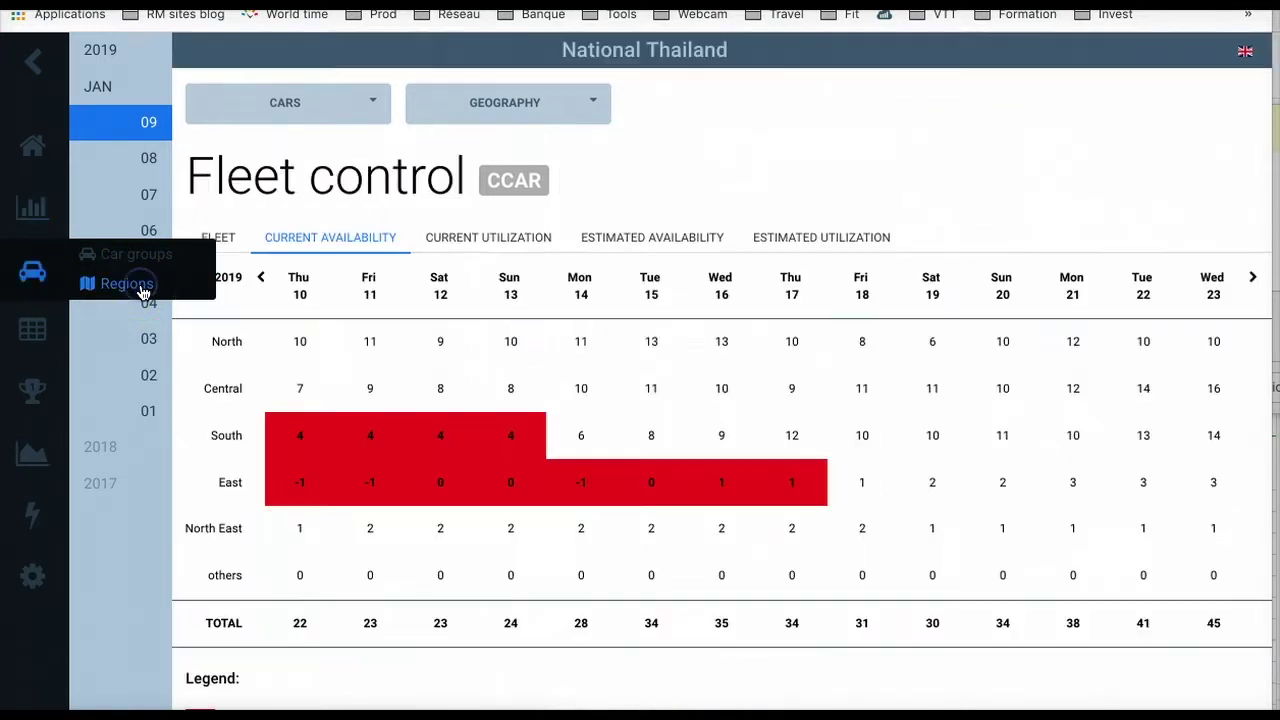
left_click(338, 255)
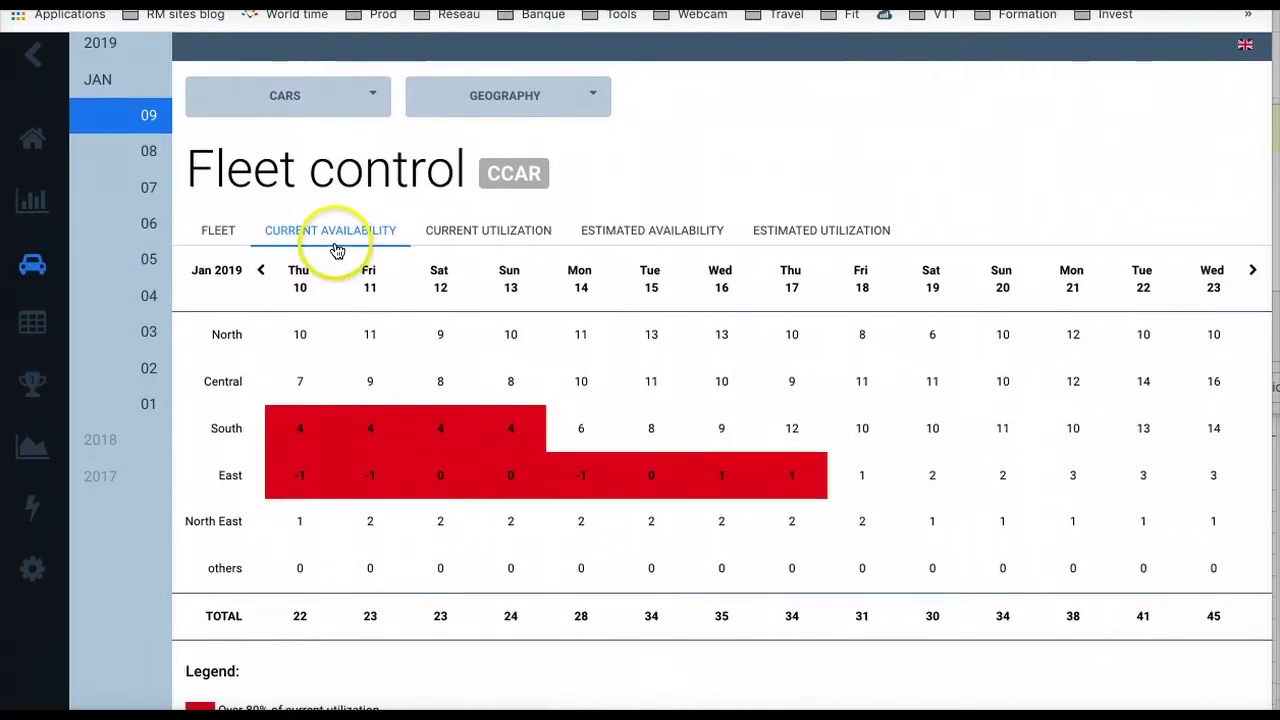
left_click(425, 172)
left_click(366, 102)
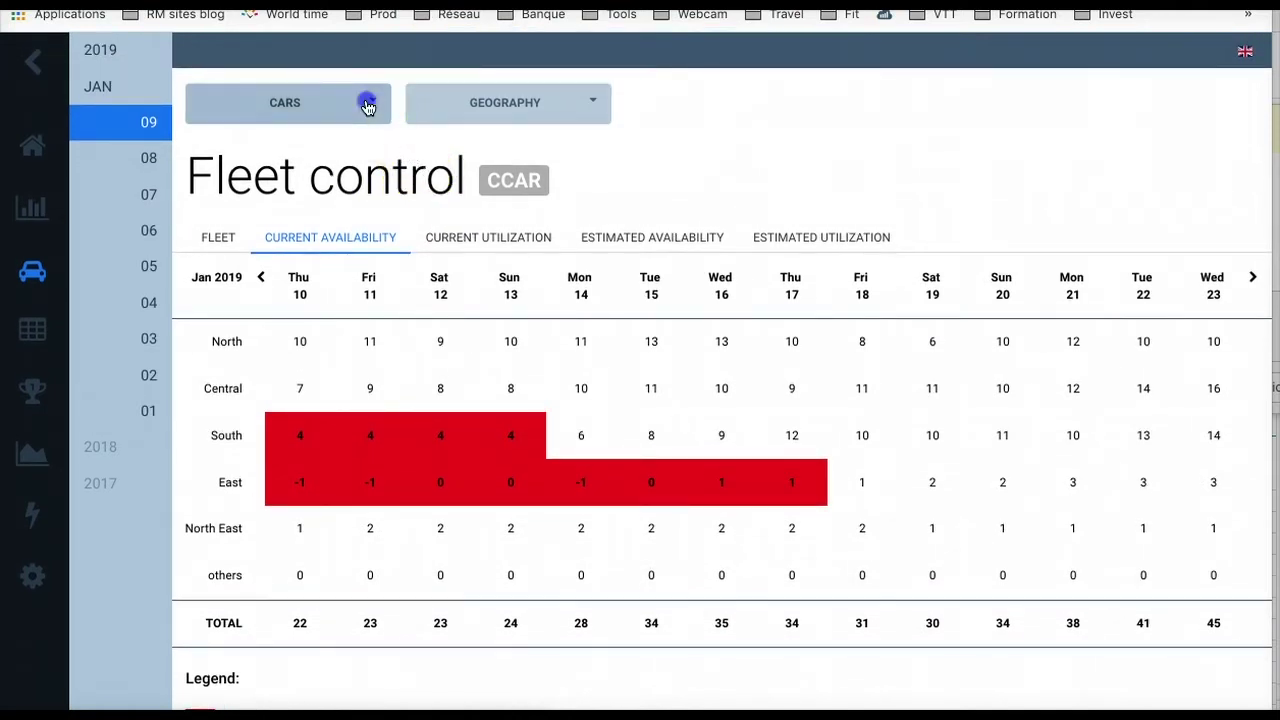
left_click(645, 156)
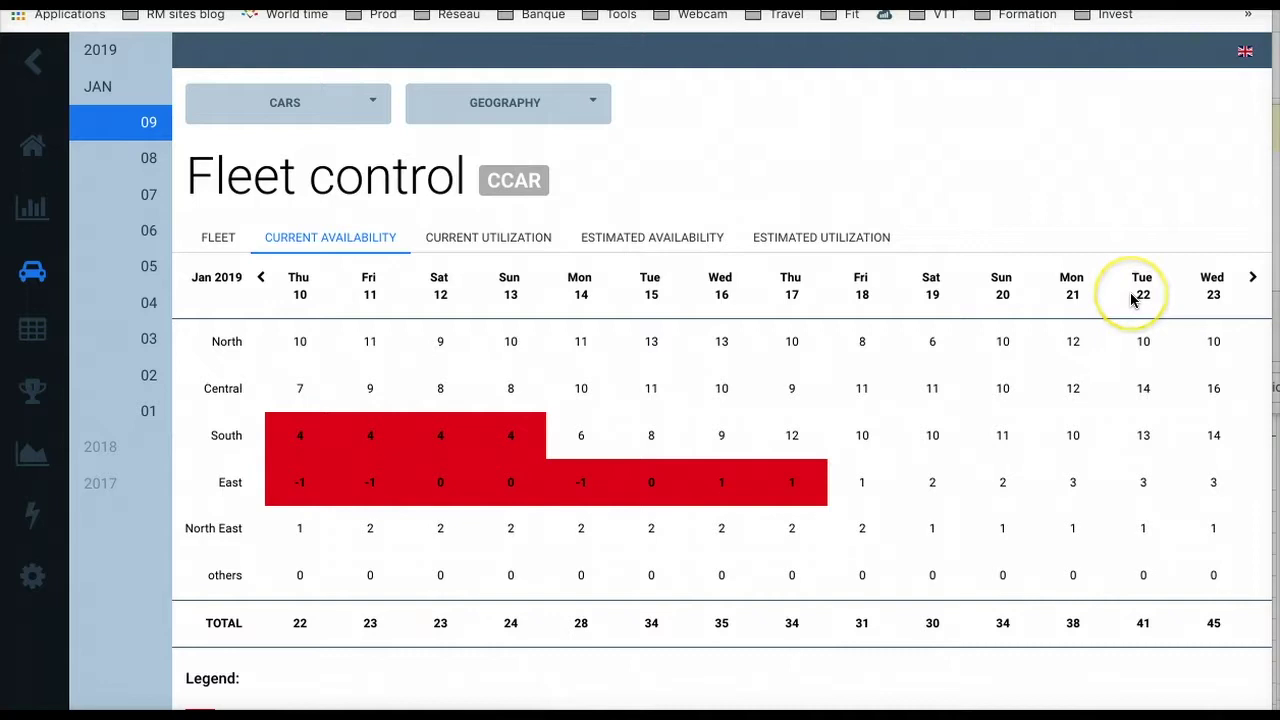
Show current CCAR utilization by region, pointing out red South and East cells above 85%
left_click(500, 243)
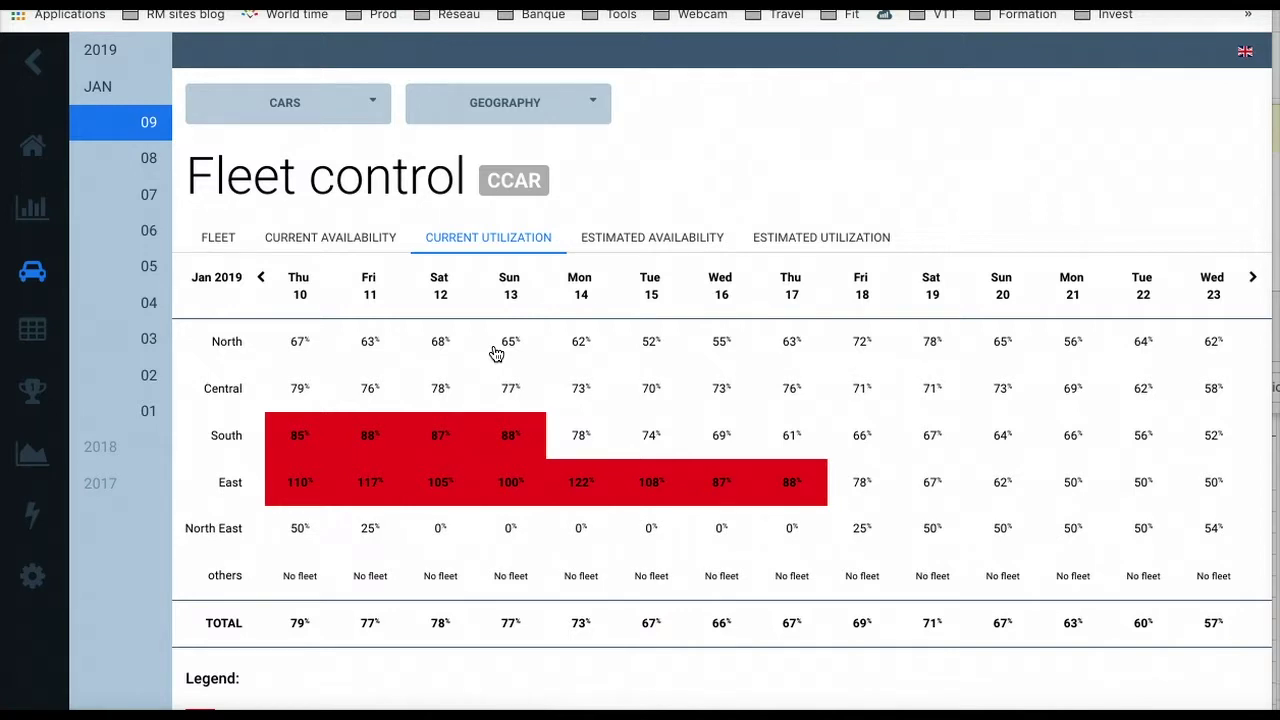
left_click(278, 345)
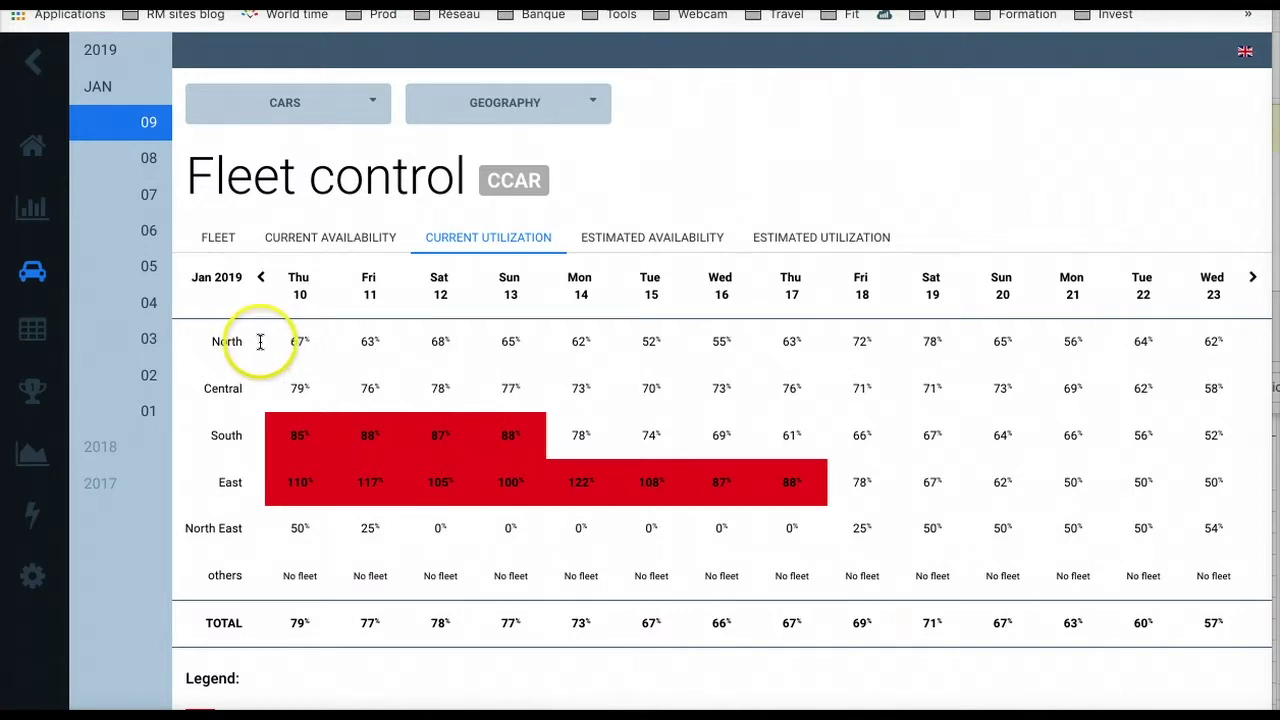
left_click(240, 396)
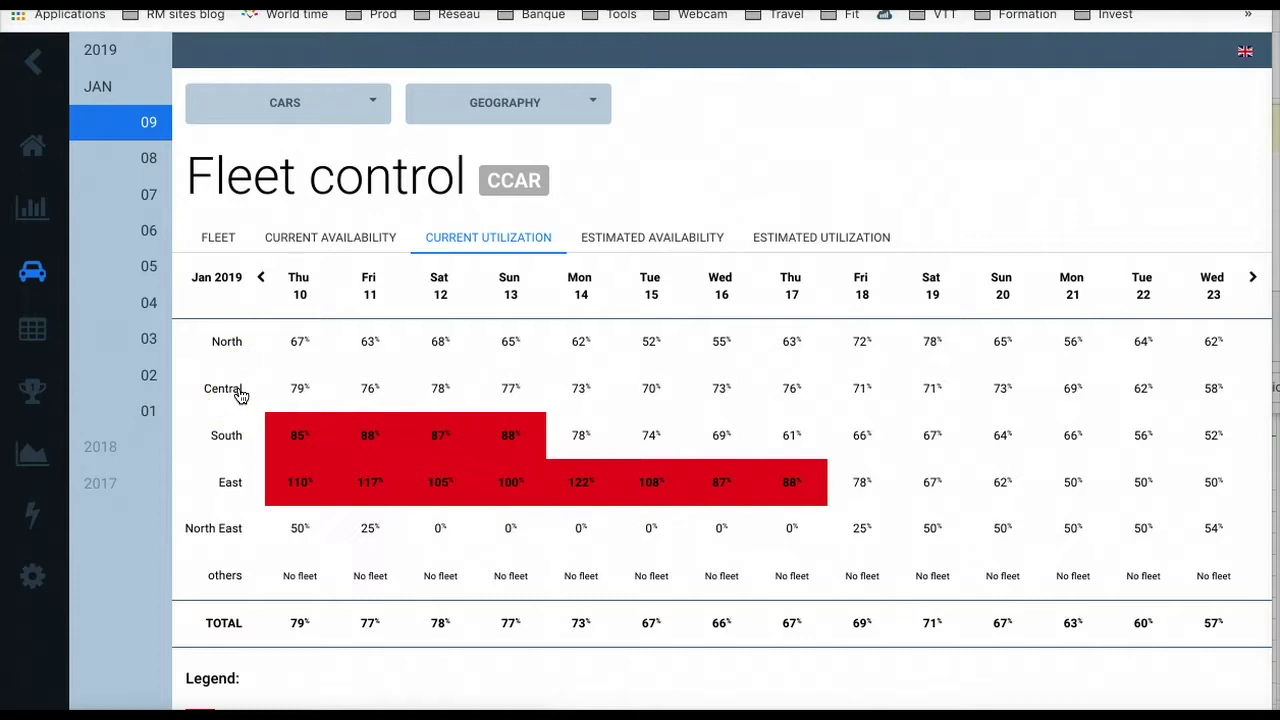
left_click(671, 394)
left_click(1006, 391)
left_click_drag(918, 448, 786, 490)
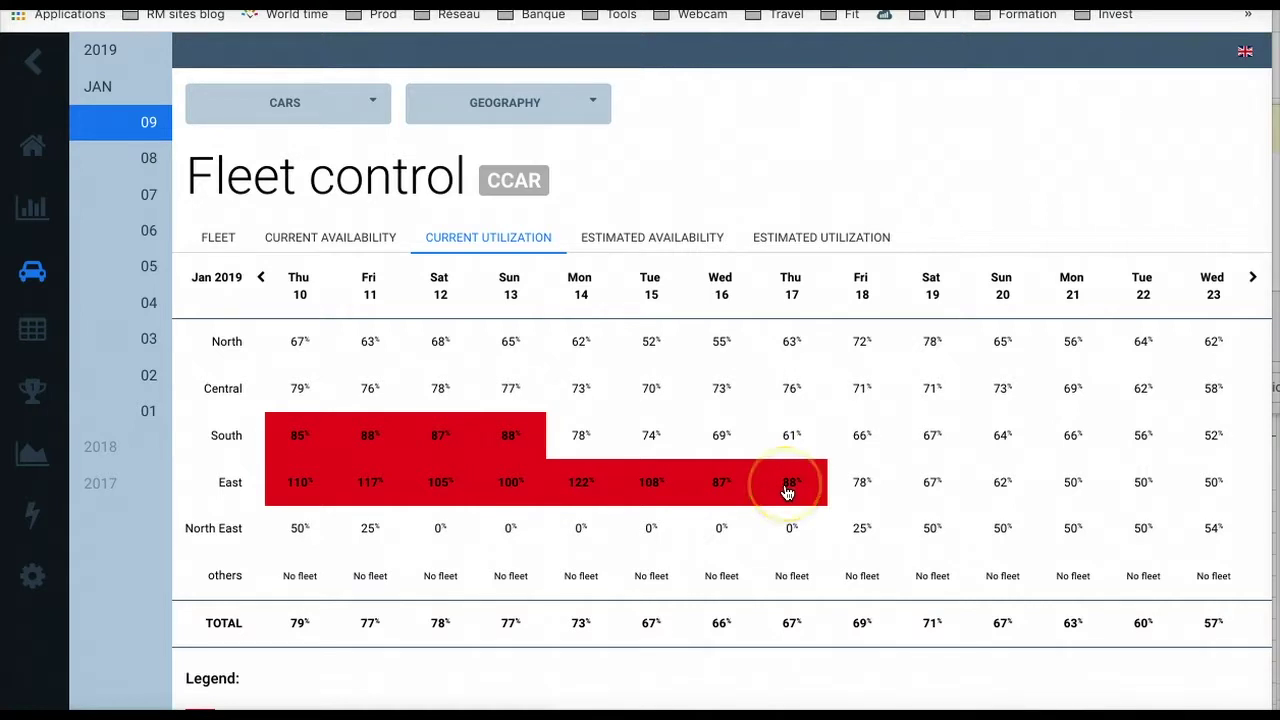
left_click(331, 288)
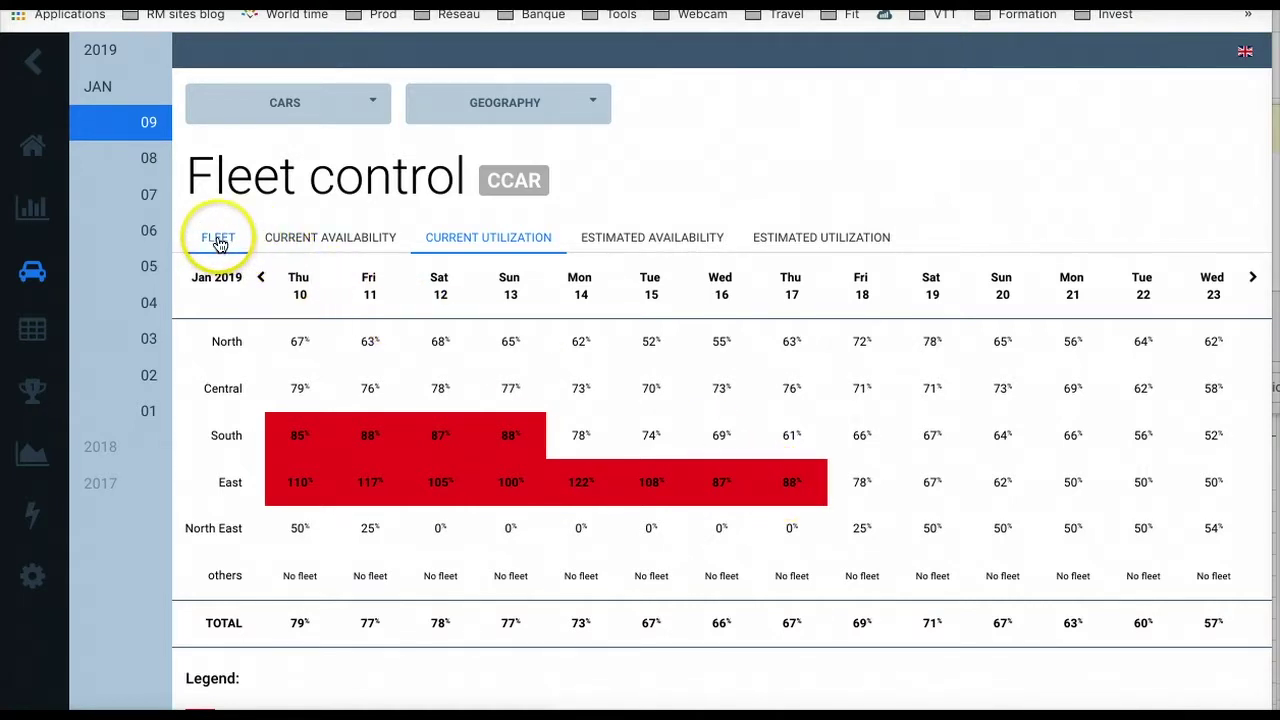
Read the January 2019 CCAR fleet counts per region on the FLEET tab
left_click(218, 238)
left_click_drag(222, 277, 830, 494)
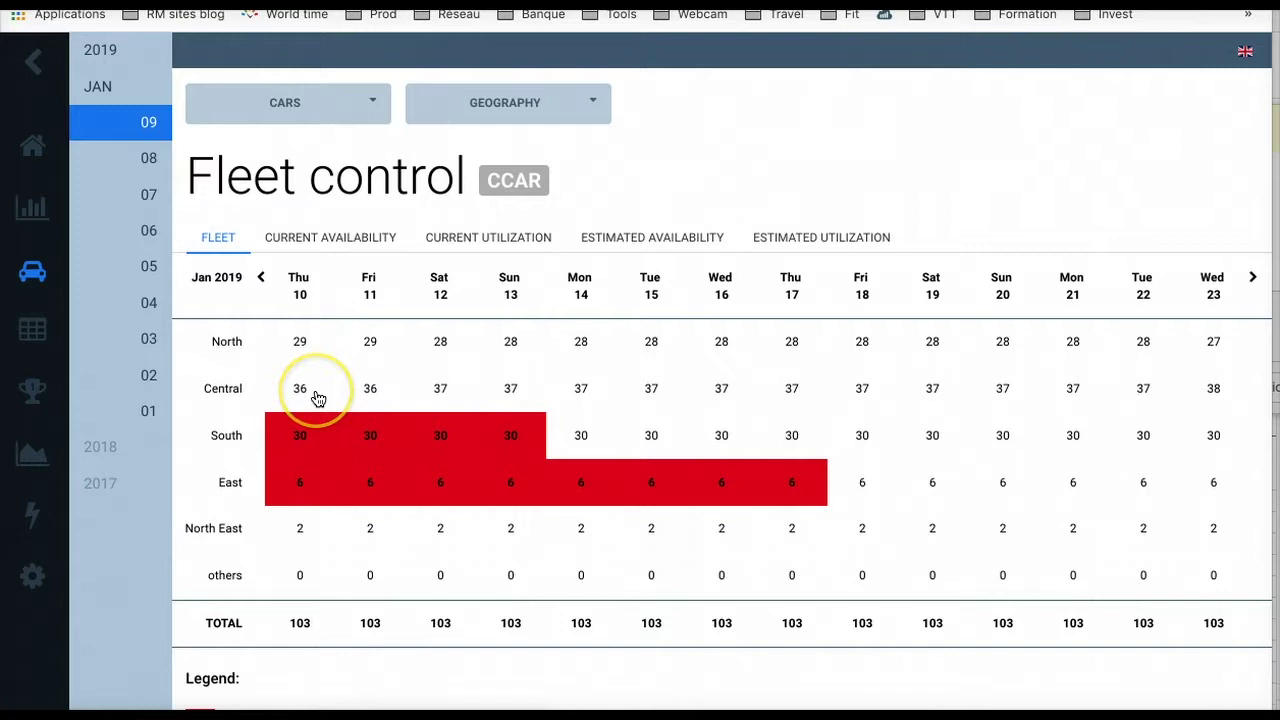
left_click(835, 240)
Show estimated CCAR utilization per region, with totals flagged red from 12 to 21 January
left_click(835, 240)
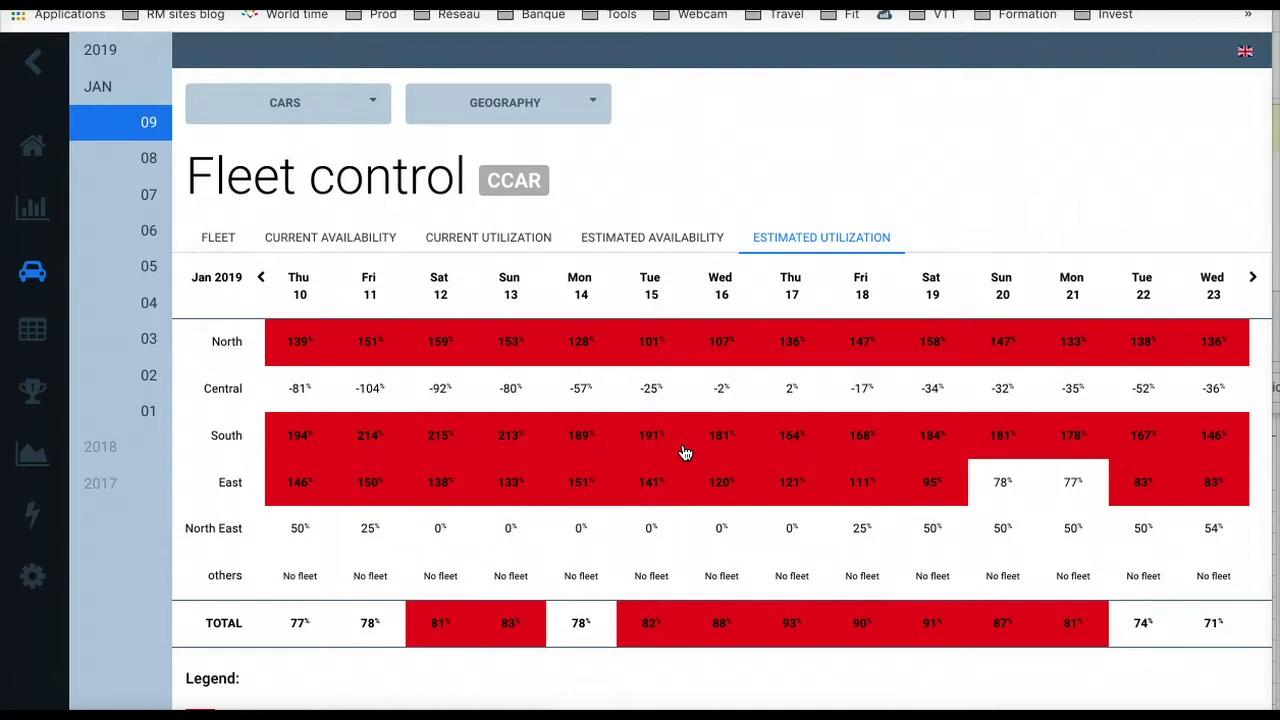
scroll(680, 440, "down", 1)
scroll(680, 440, "up", 1)
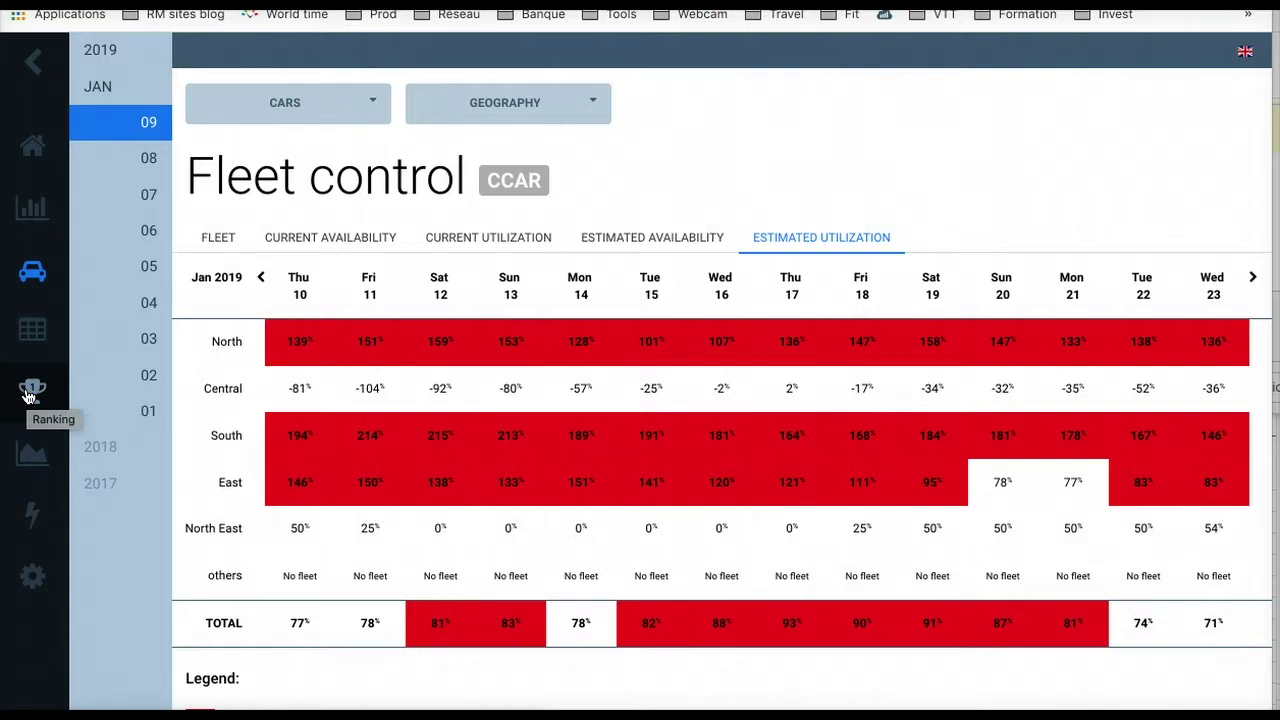
Open the Ranking page for 5-day rentals on Cartrawler UK
left_click(28, 396)
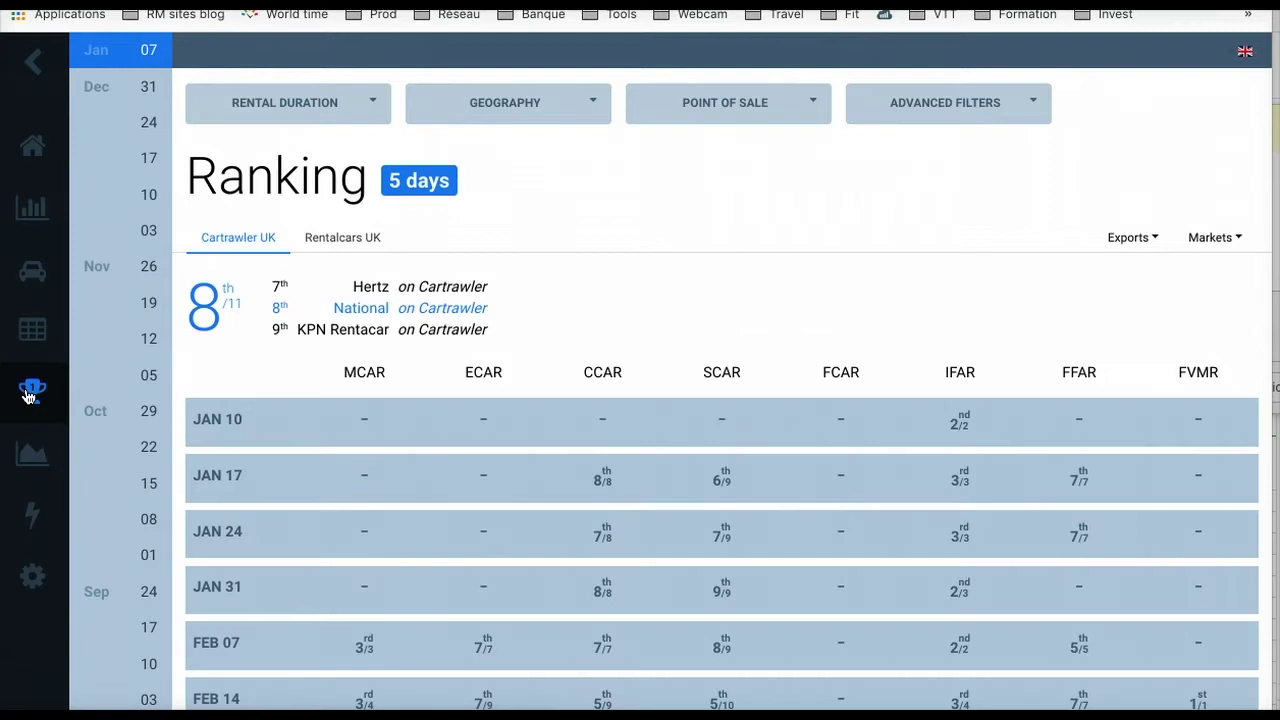
scroll(714, 290, "down", 3)
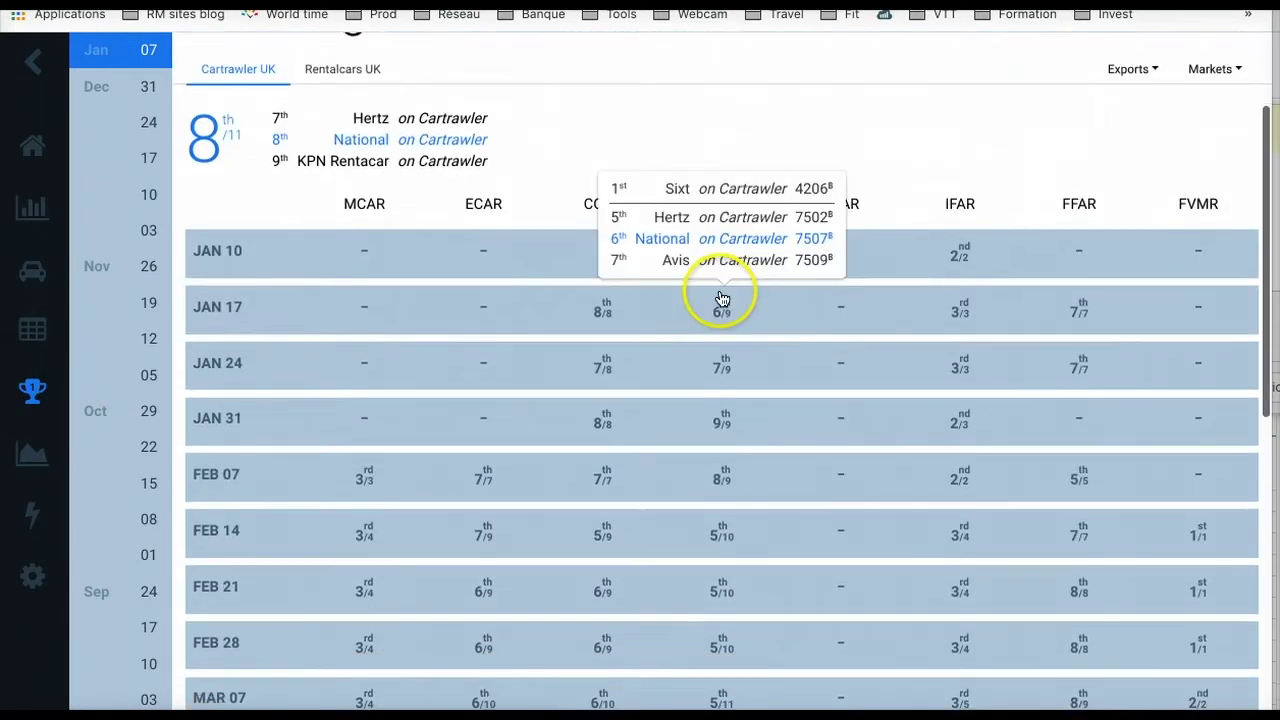
scroll(721, 292, "up", 1)
scroll(721, 292, "down", 1)
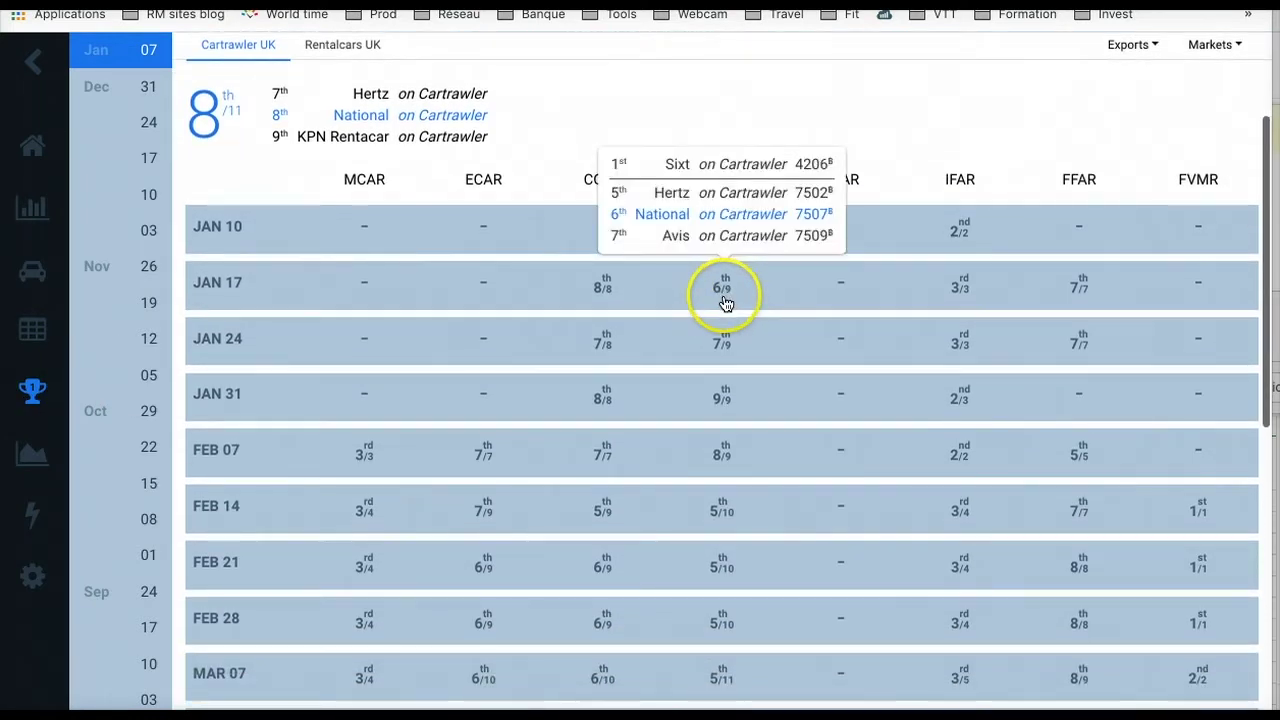
scroll(727, 306, "up", 3)
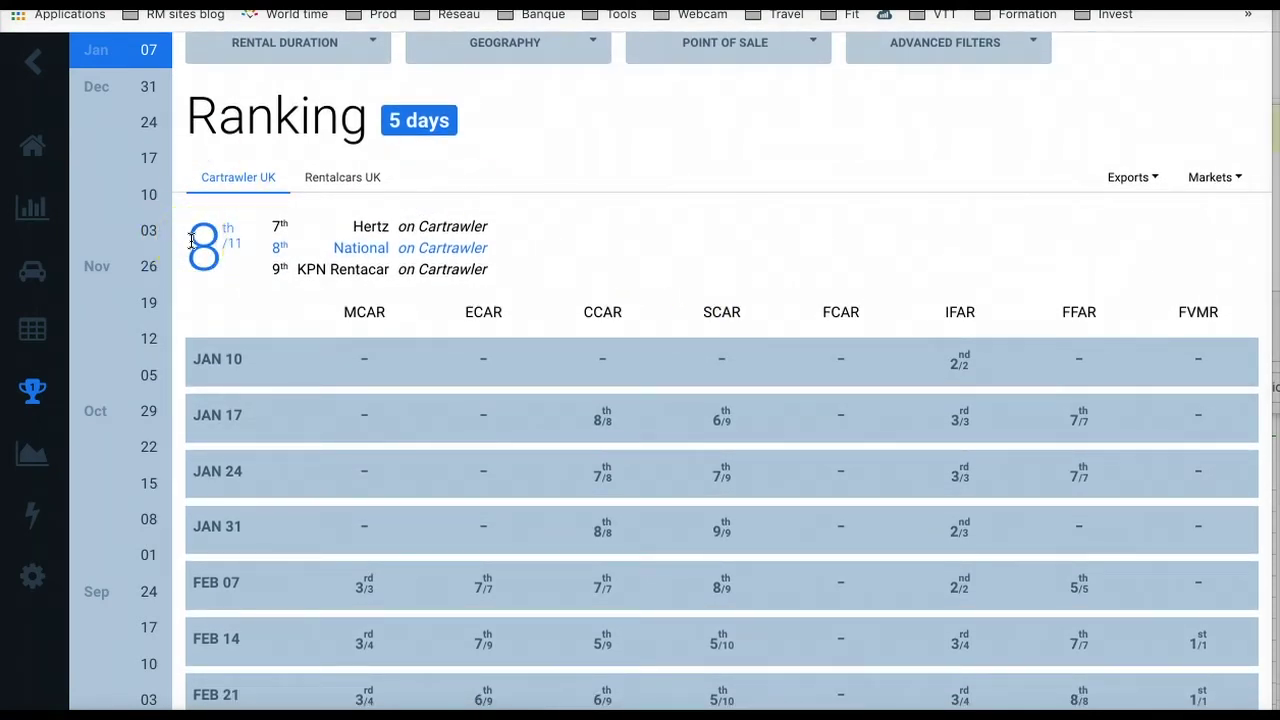
Highlight National's overall rank of 8th of 11, between Hertz and KPN Rentacar
left_click_drag(191, 241, 286, 305)
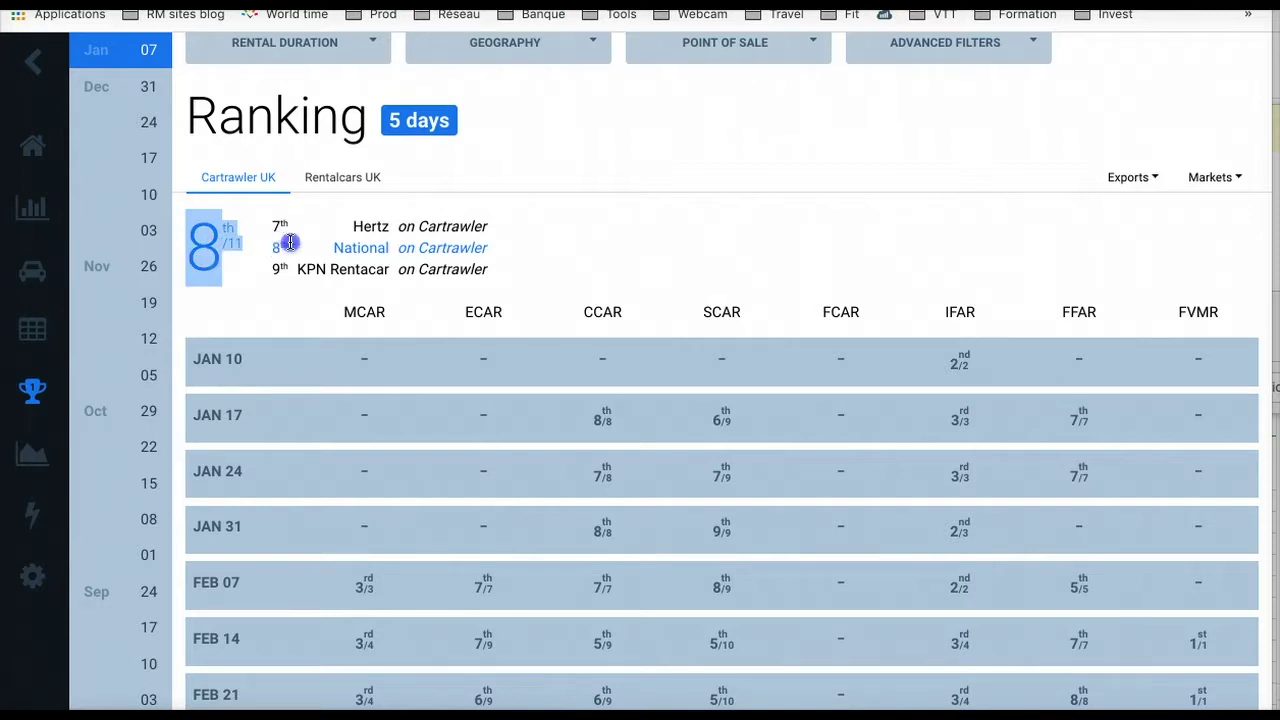
left_click(285, 290)
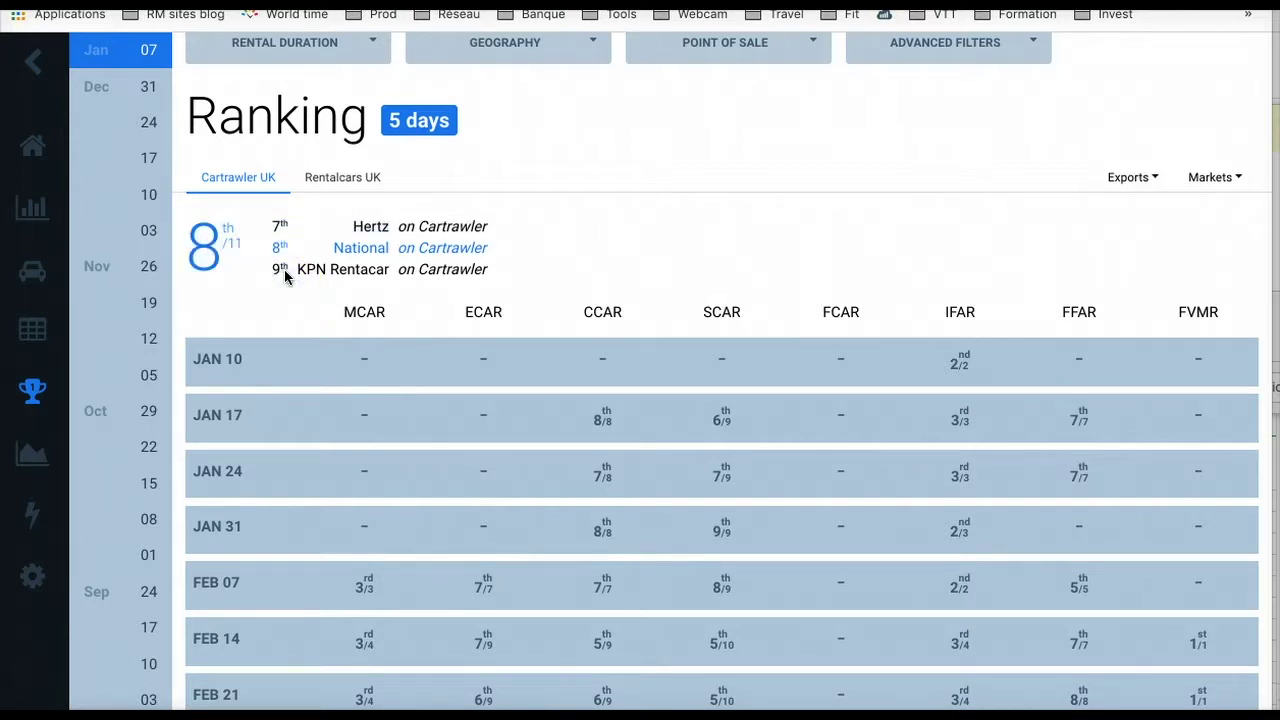
left_click(212, 245)
double_click(212, 245)
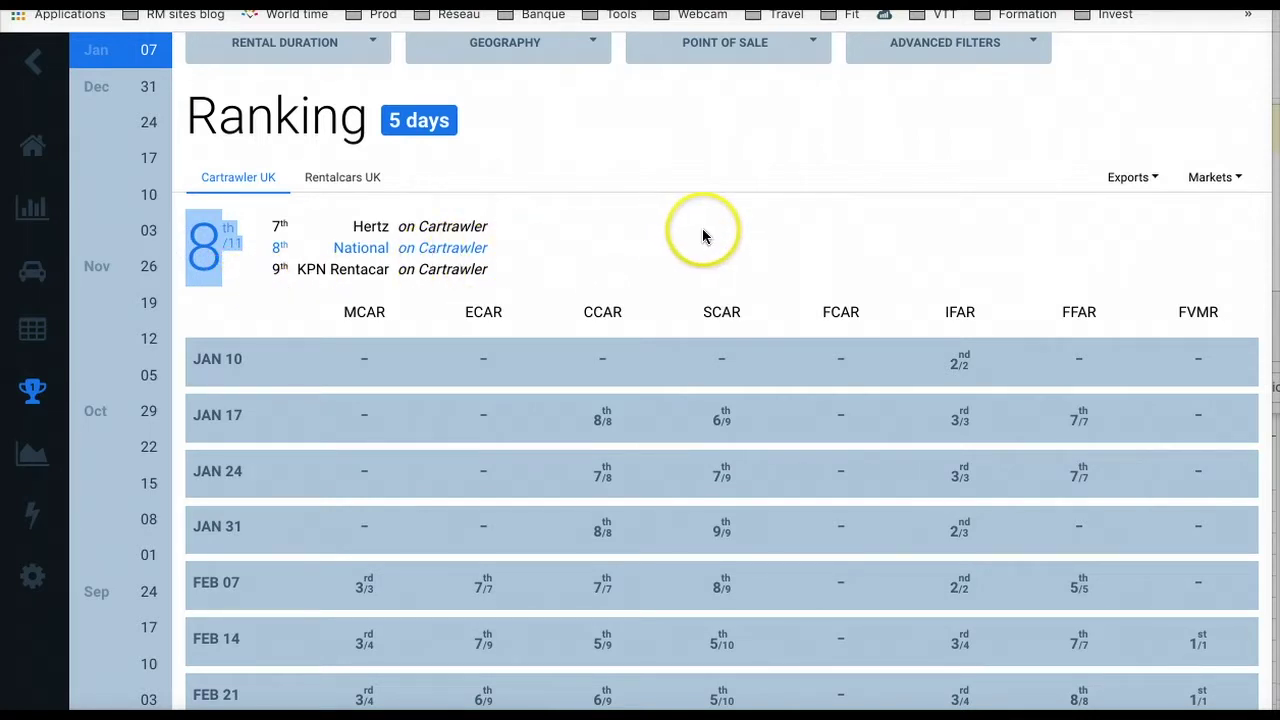
scroll(702, 230, "down", 1)
scroll(702, 235, "down", 1)
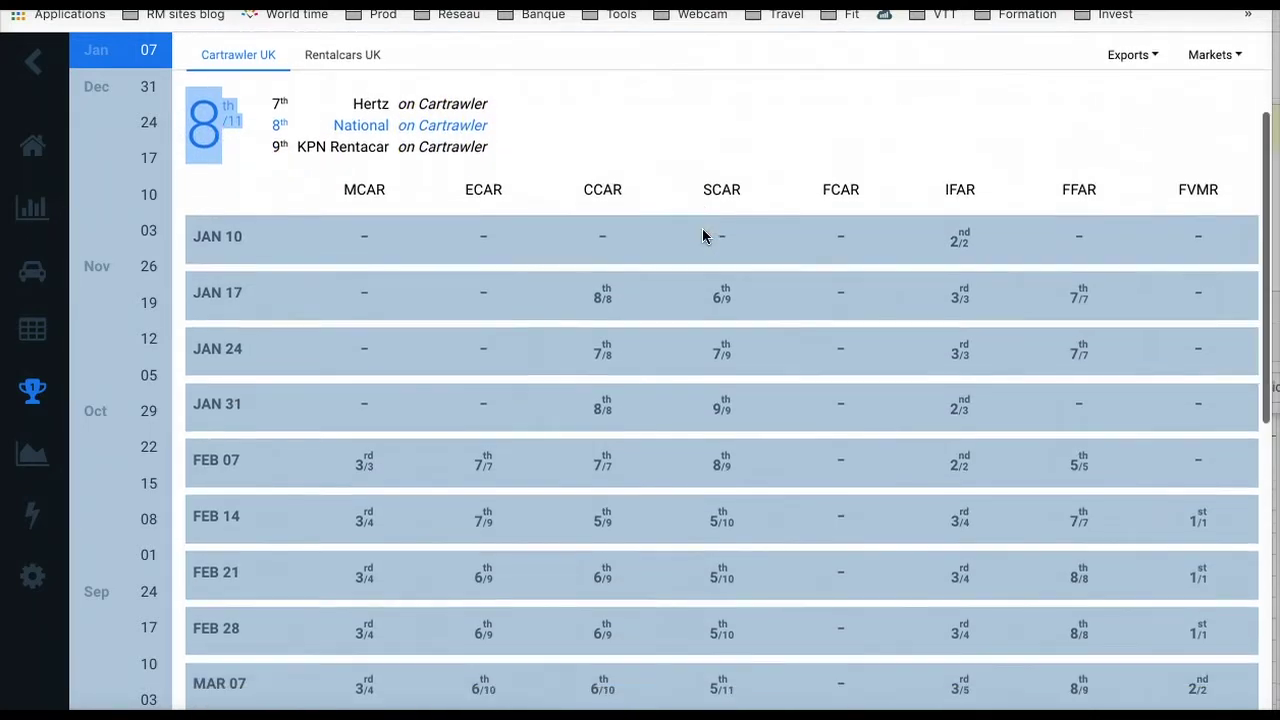
left_click(641, 135)
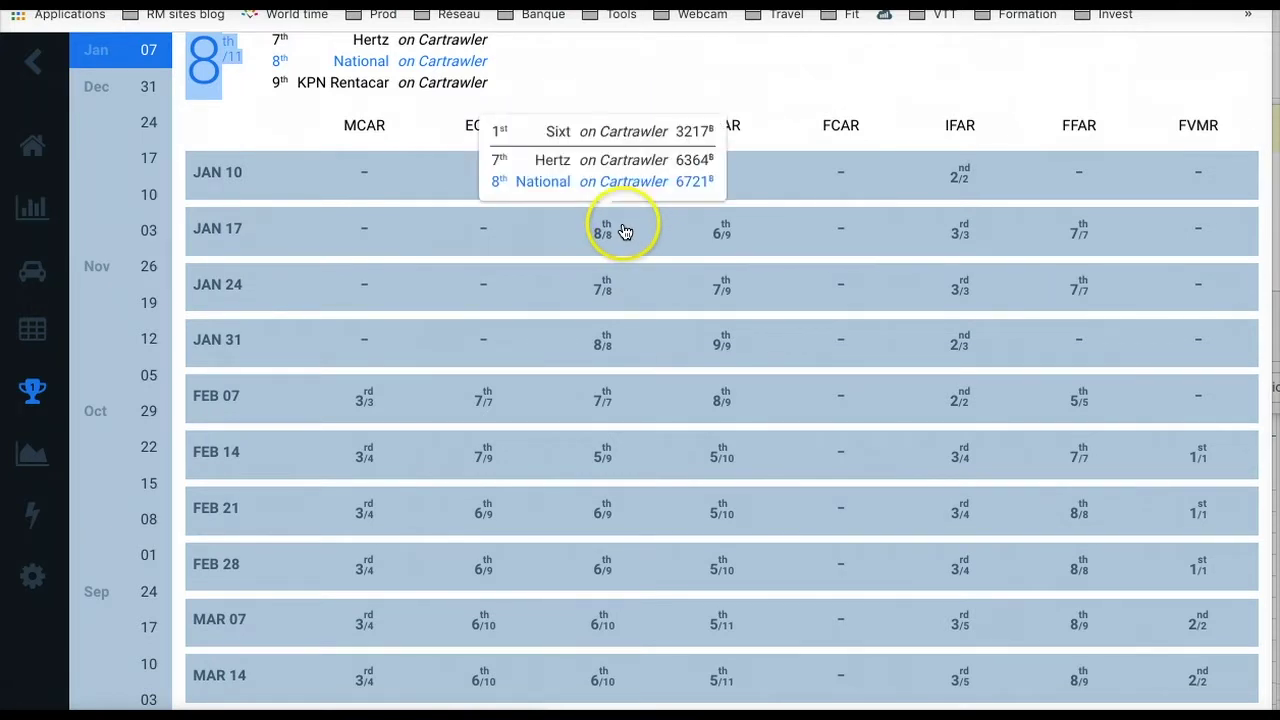
mouse_move(602, 293)
left_click(611, 297)
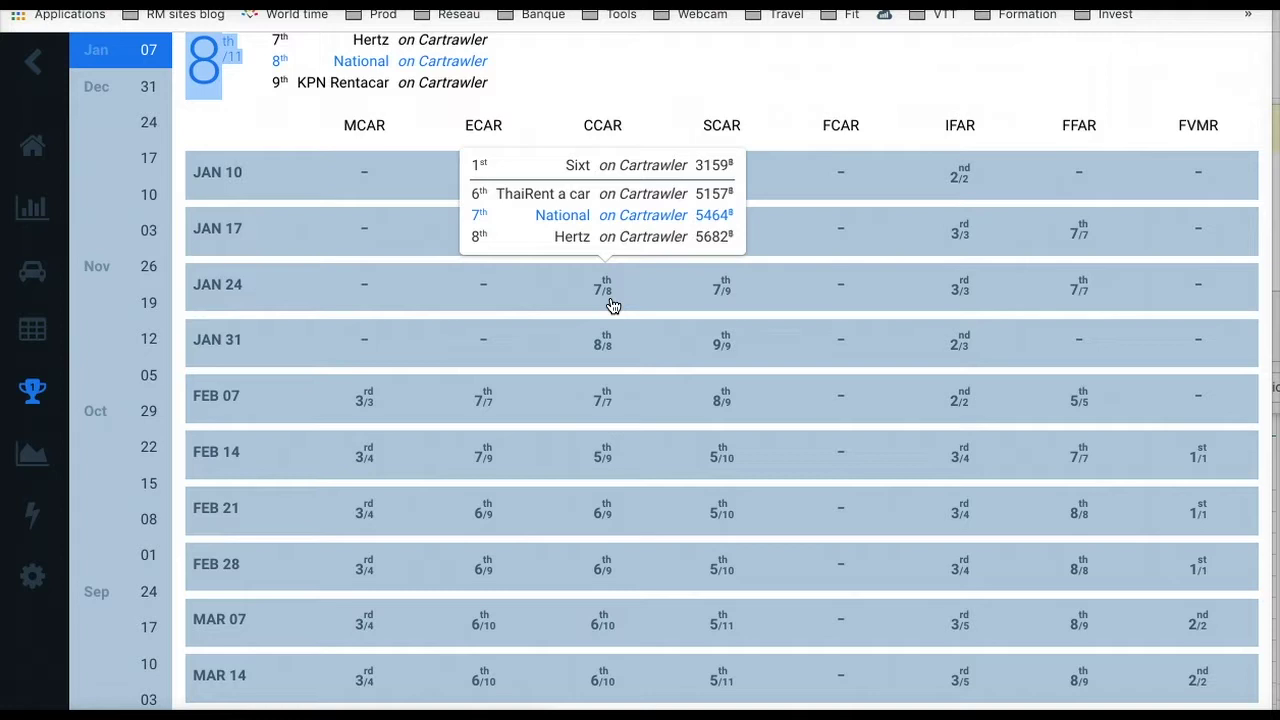
left_click(613, 303)
left_click(624, 230)
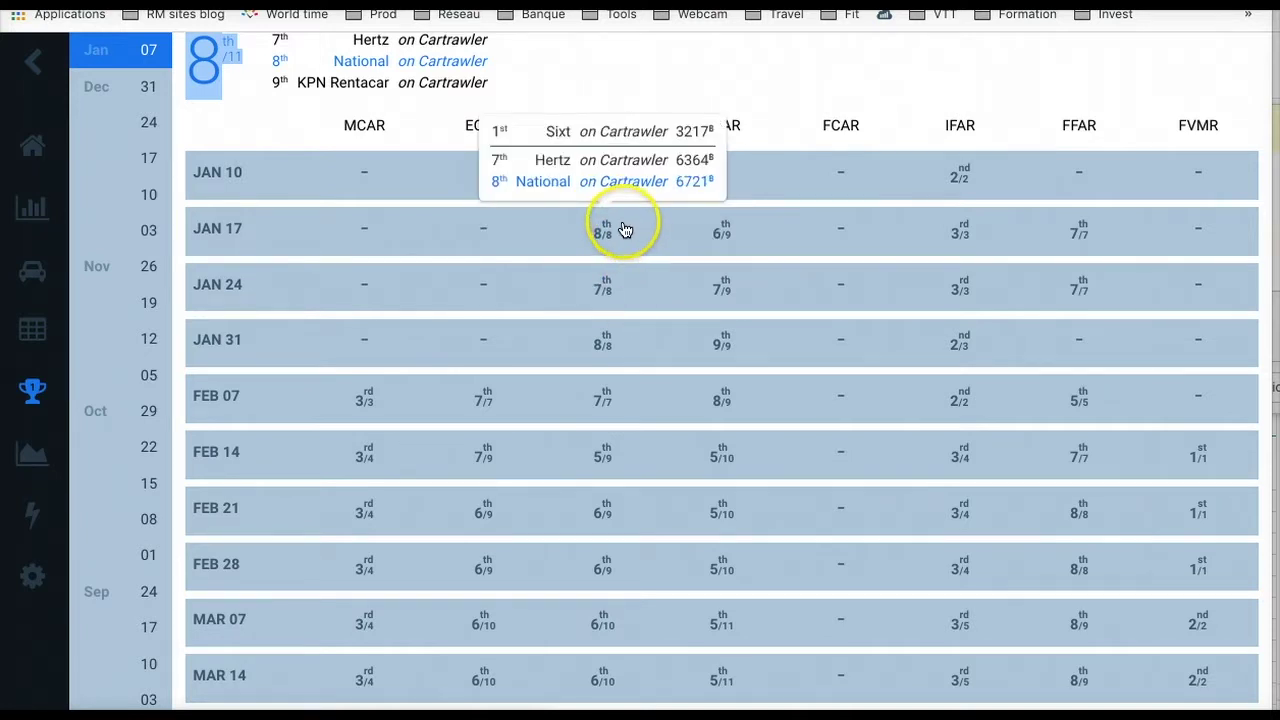
left_click(606, 292)
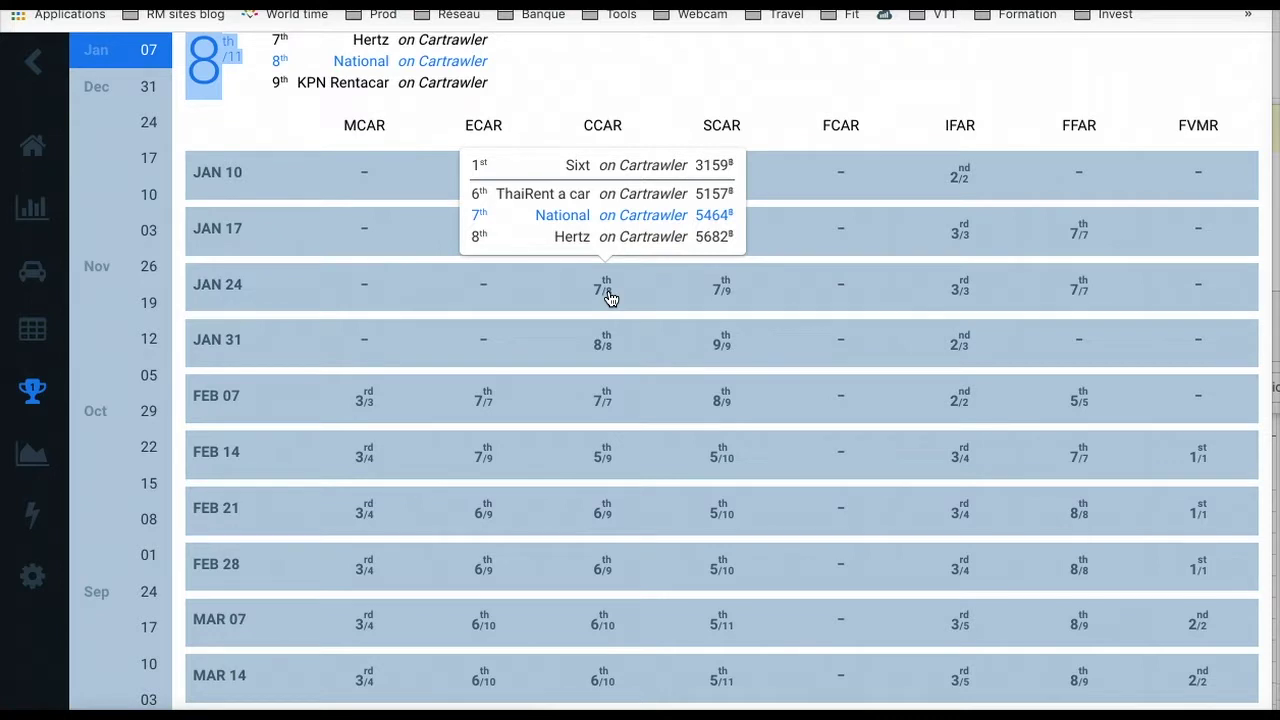
left_click(622, 249)
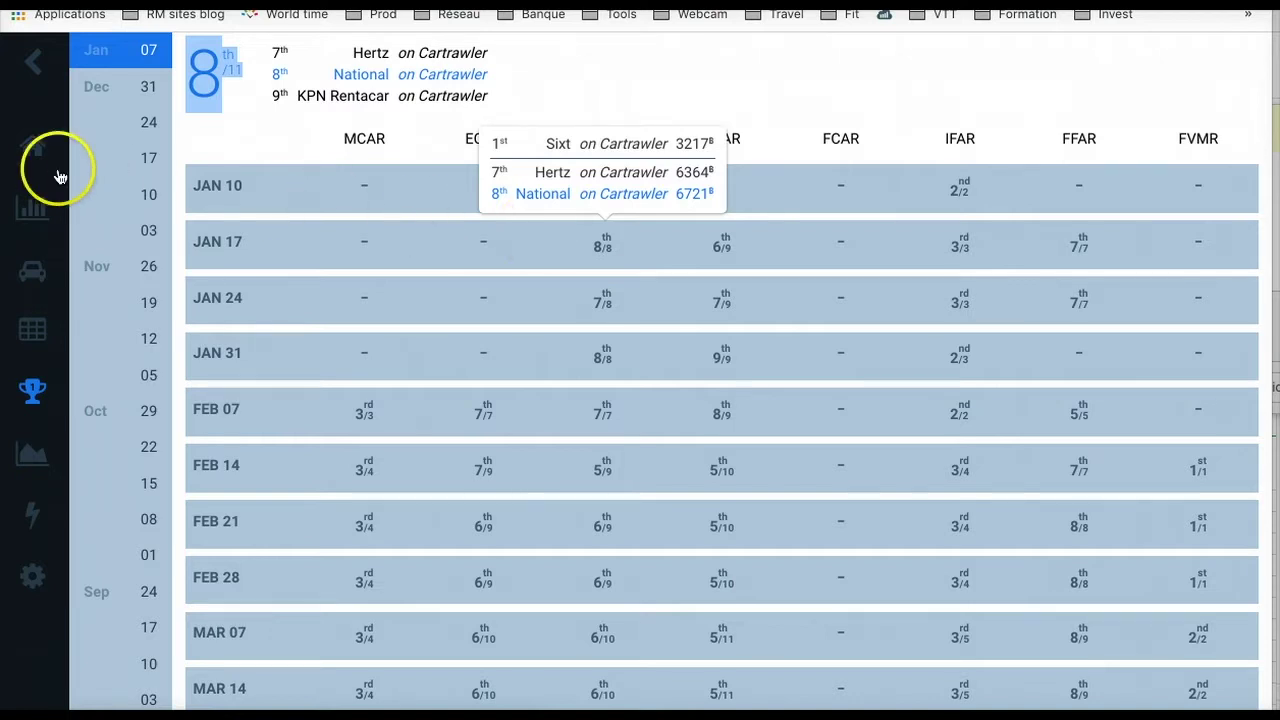
mouse_move(32, 207)
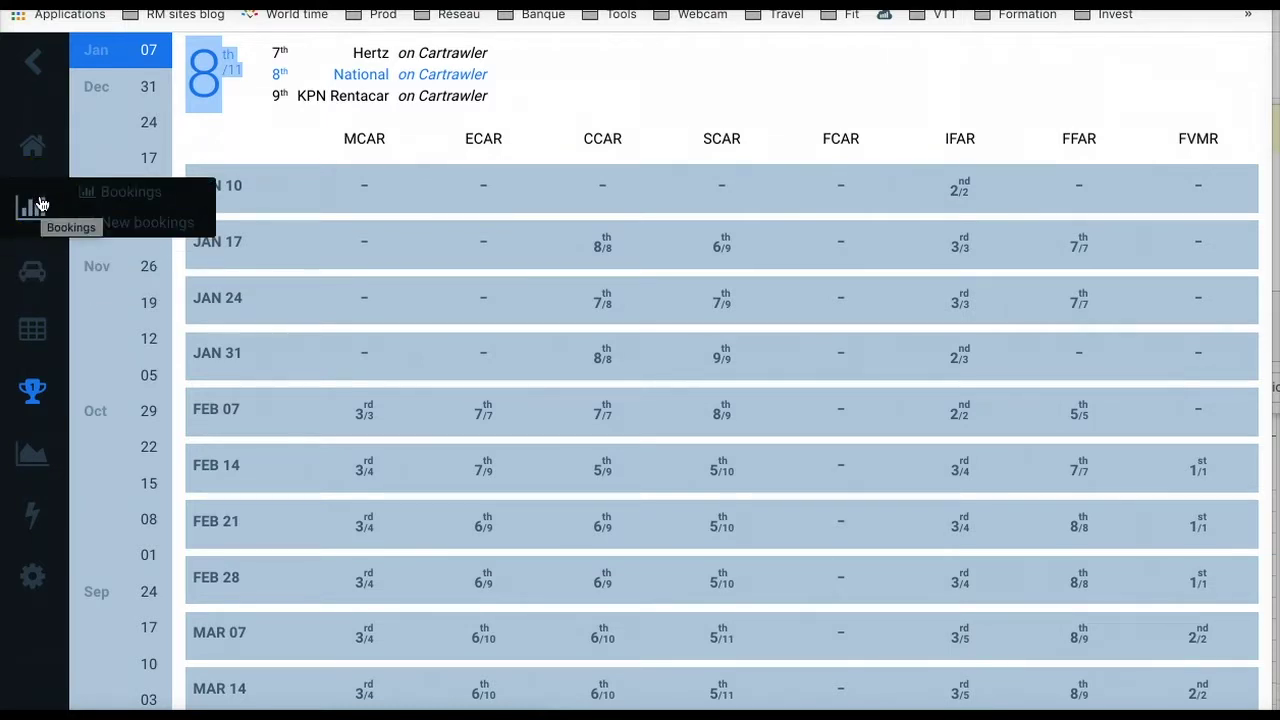
Open the Watch my utilization alert settings: 10 points above last year, CCAR
left_click(35, 516)
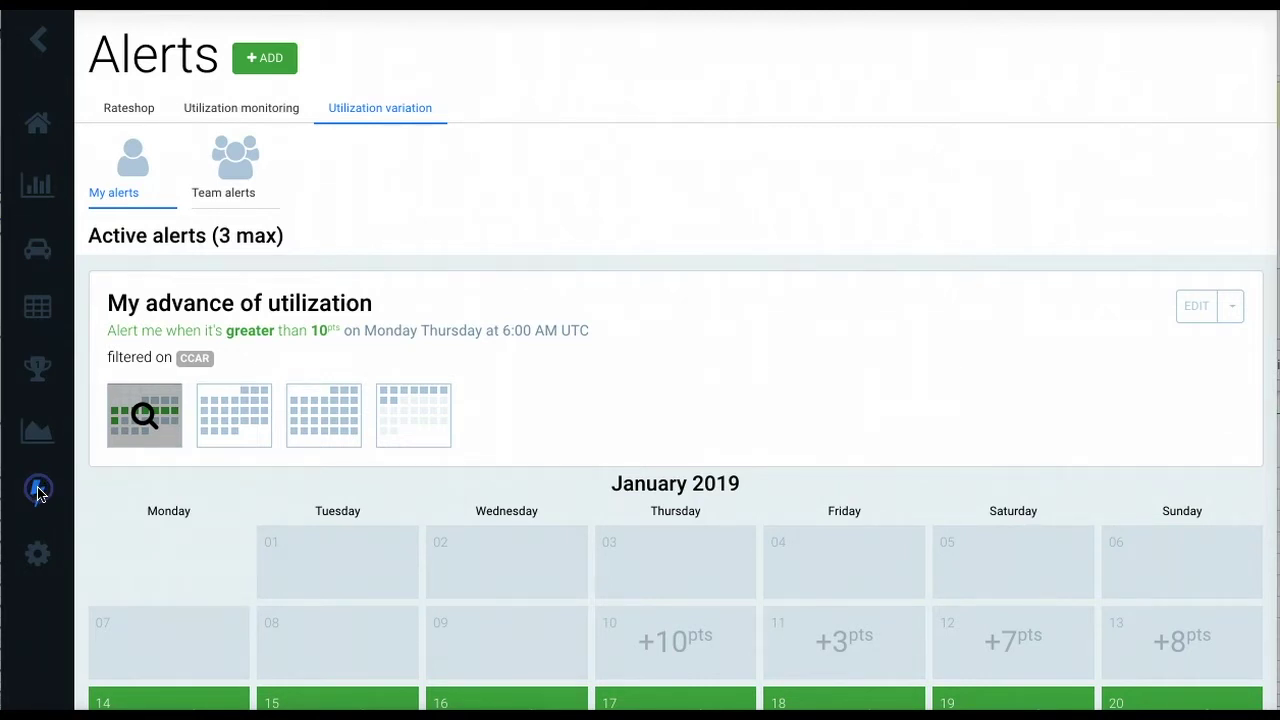
left_click(48, 500)
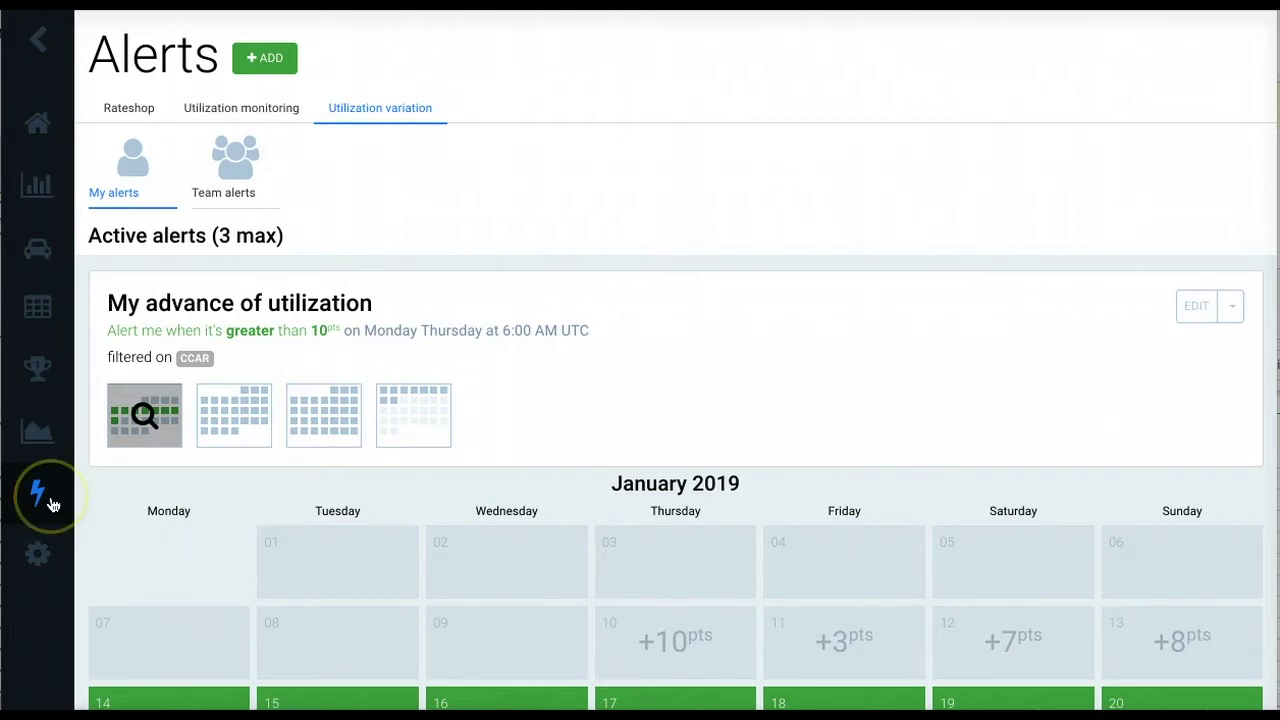
left_click(52, 500)
left_click(132, 118)
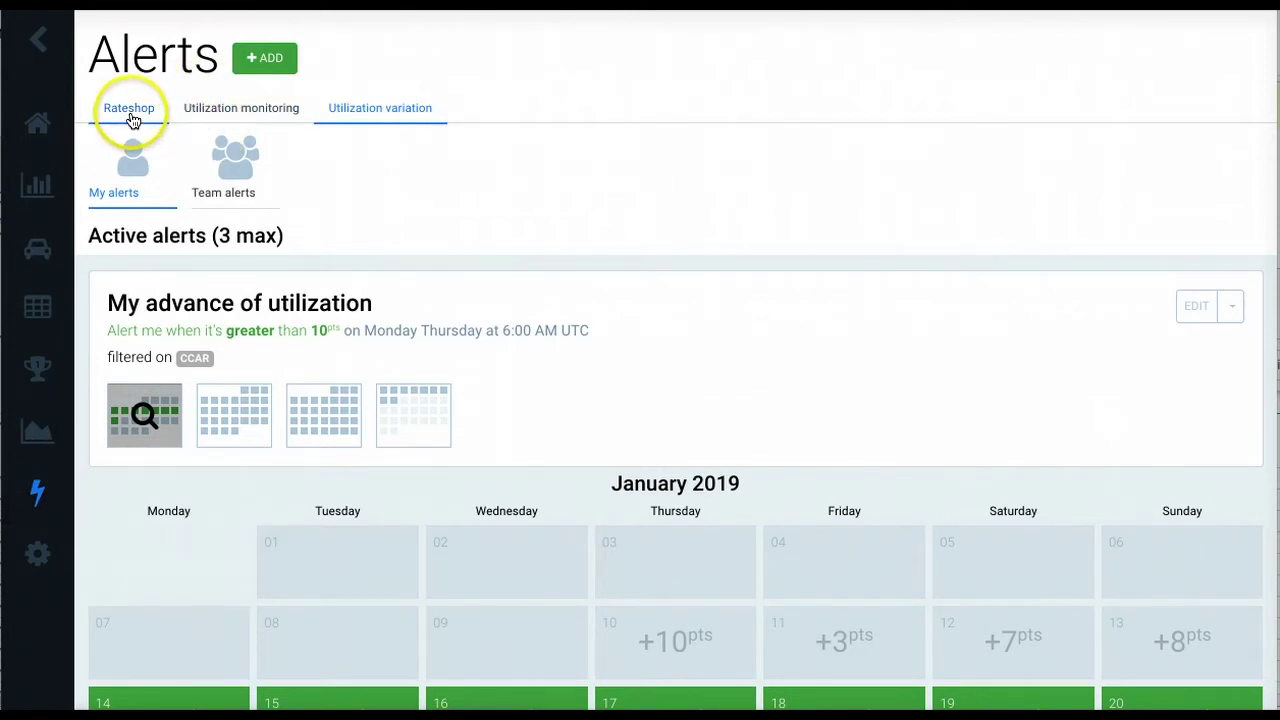
left_click(411, 109)
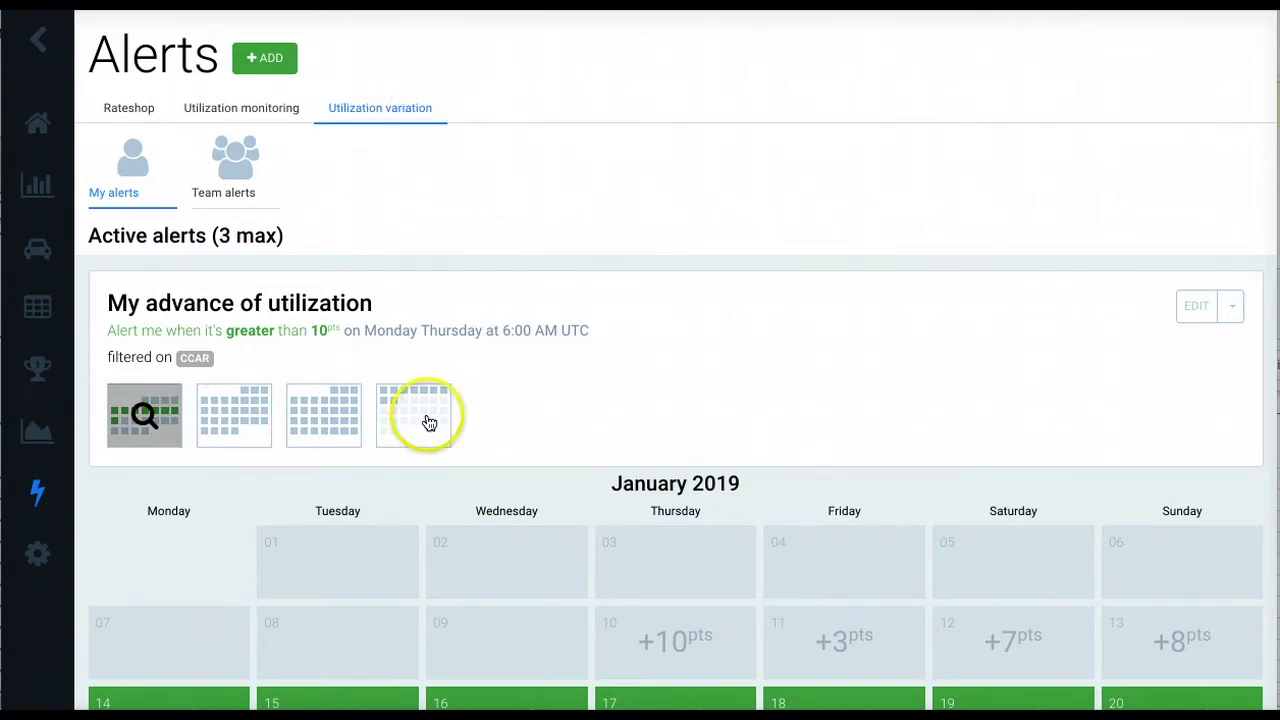
left_click(1198, 308)
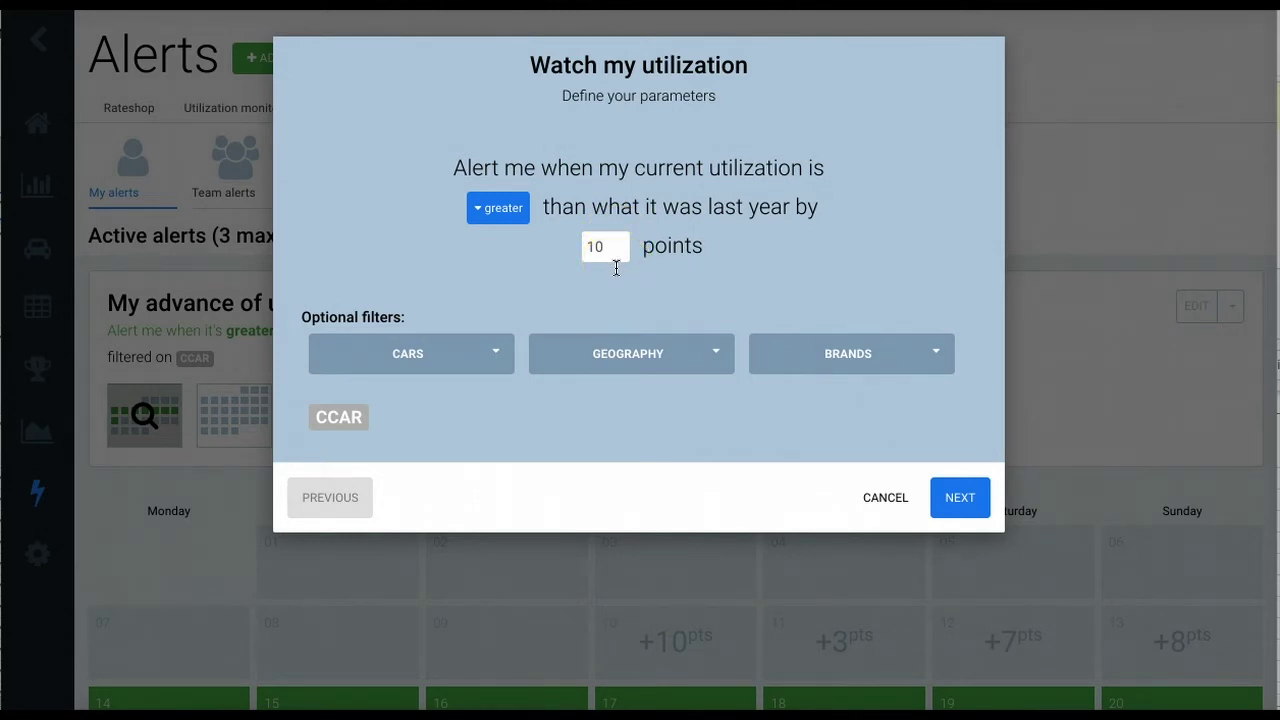
Cancel the Watch my utilization dialog, leaving the alert unchanged
left_click(886, 497)
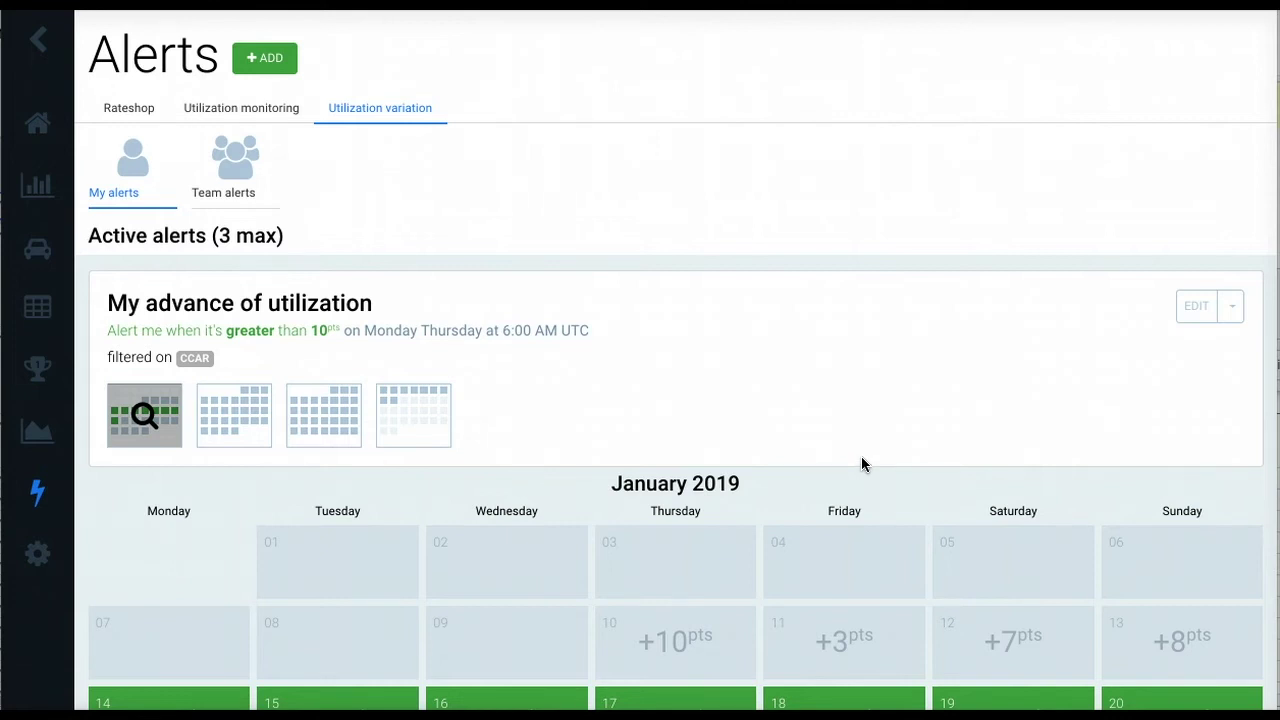
scroll(862, 460, "down", 5)
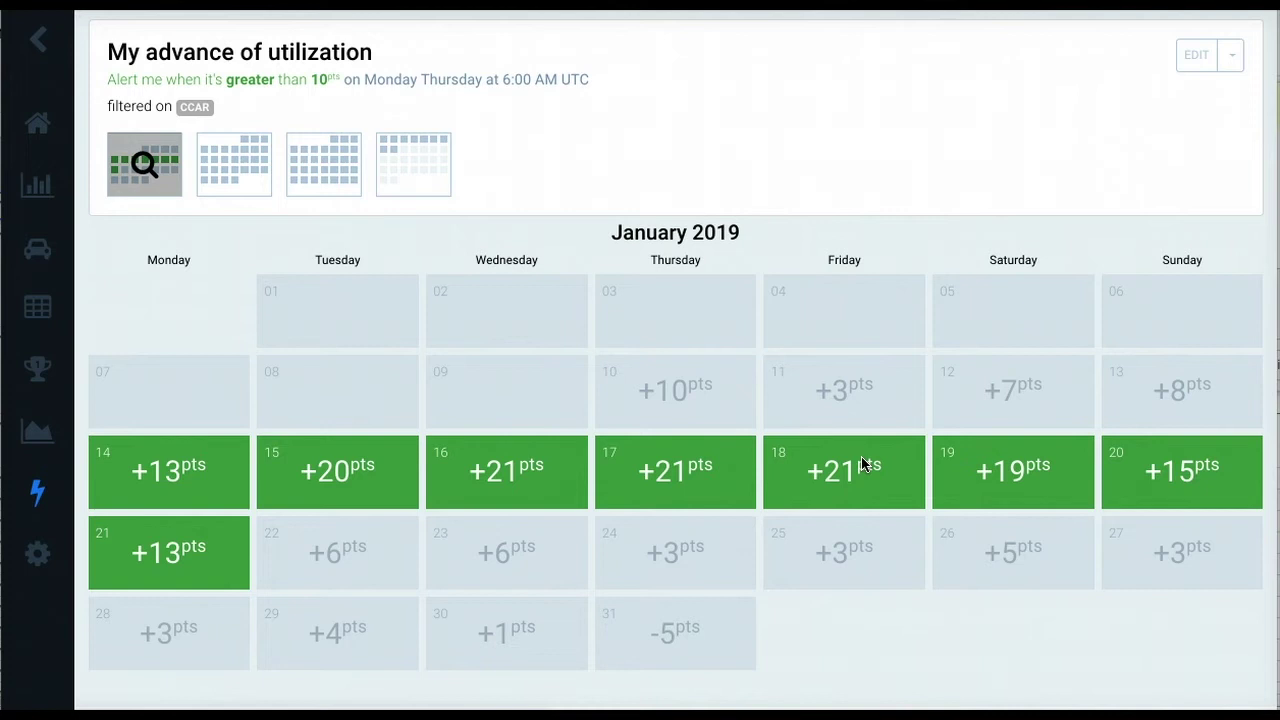